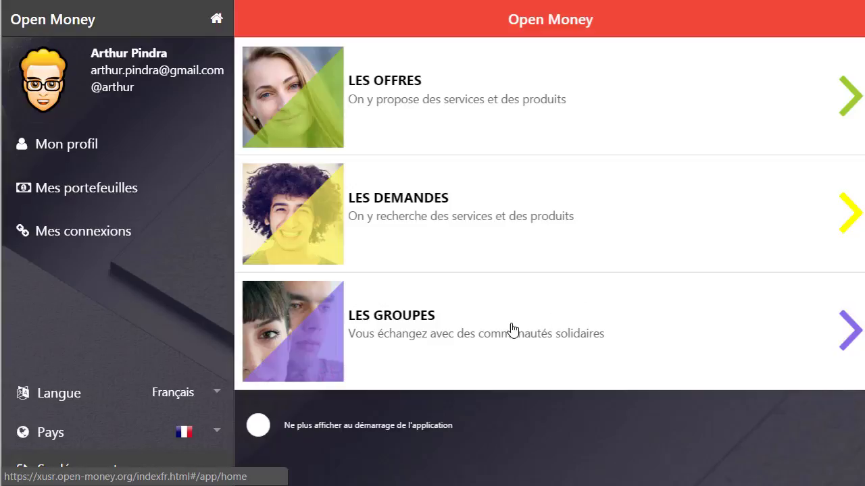
Step: Open the groups section and search for groups around the current position without any keywords
left_click(317, 322)
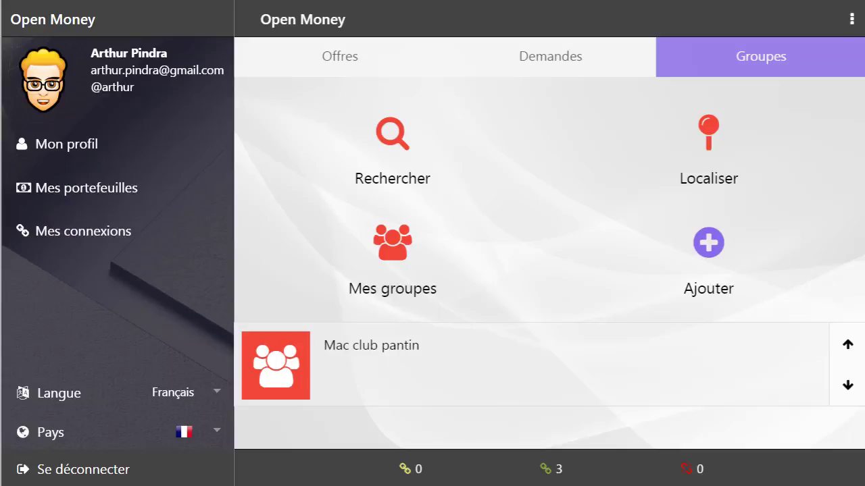
left_click(394, 136)
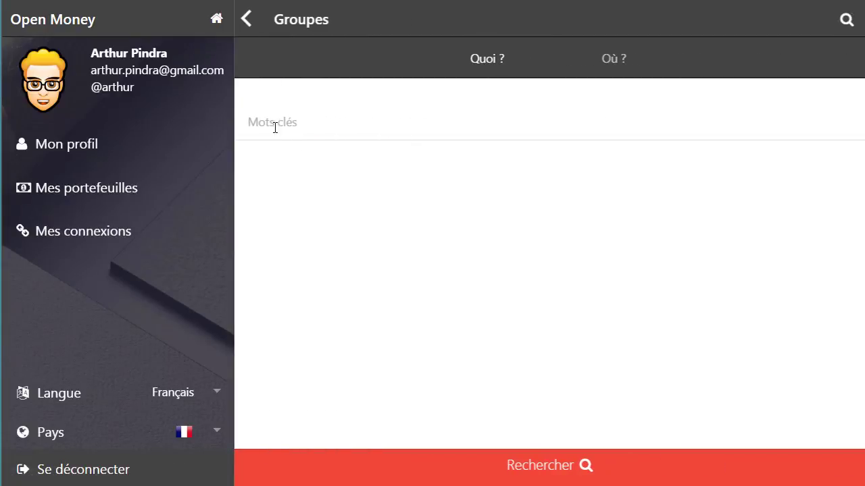
left_click(614, 64)
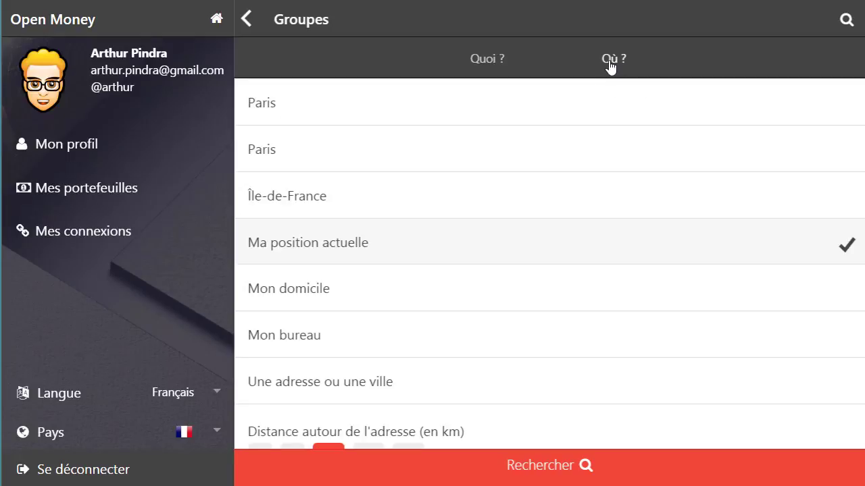
left_click(494, 62)
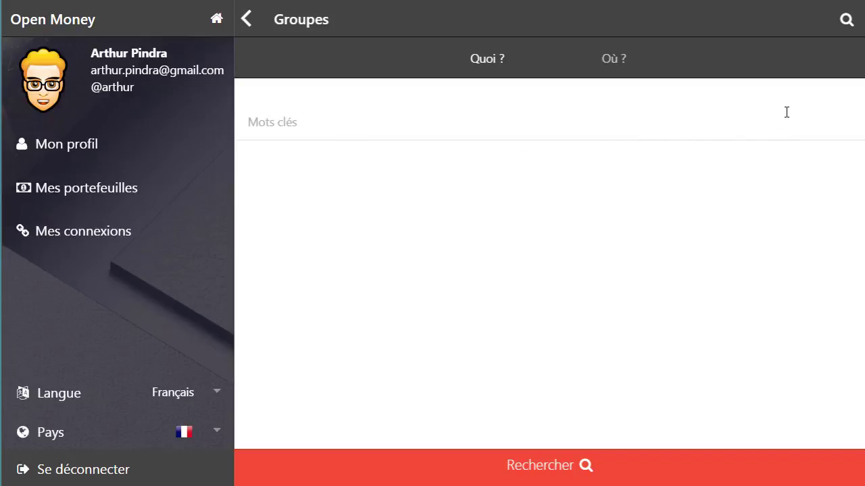
left_click(847, 21)
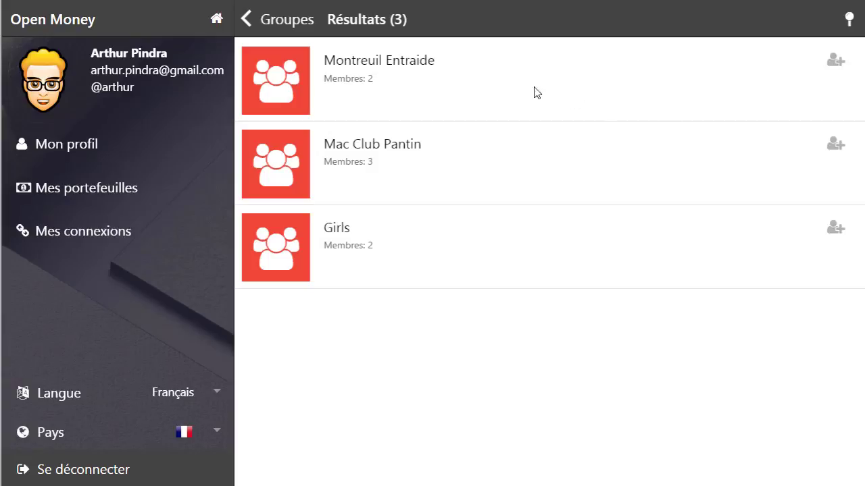
Step: Examine the Montreuil Entraide group's description, prerequisites, location and member list, and return to the search results
left_click(357, 63)
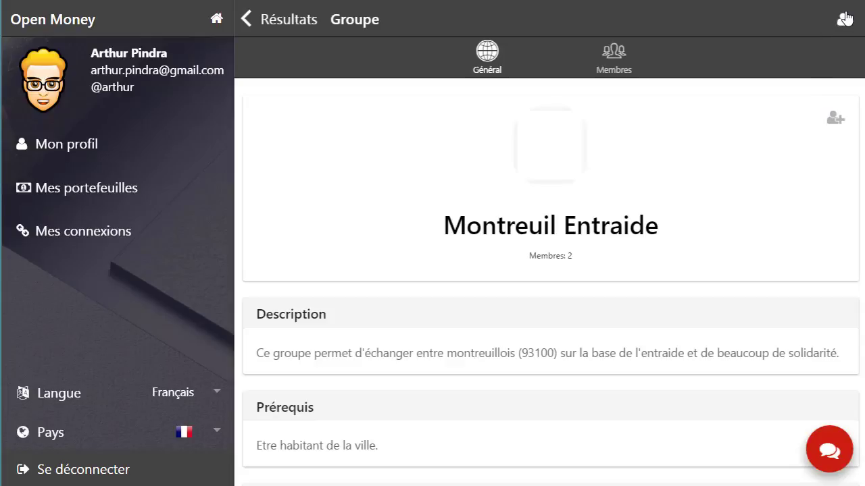
scroll(587, 236, "down", 1)
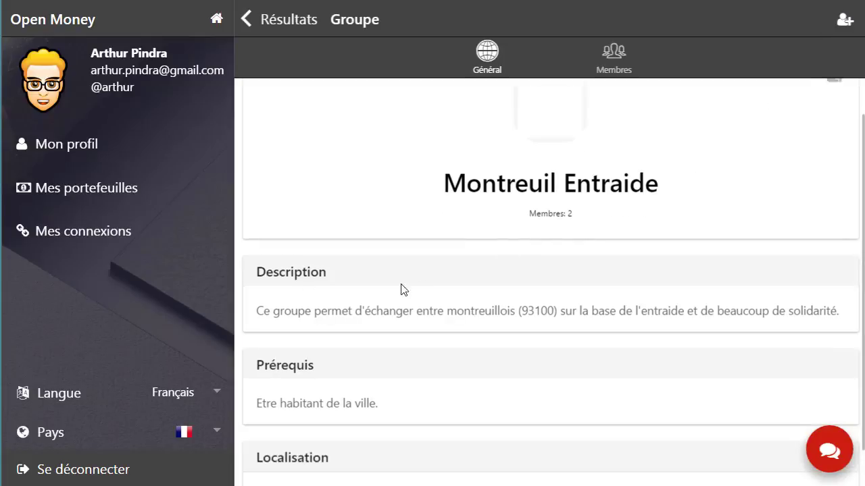
scroll(472, 290, "down", 1)
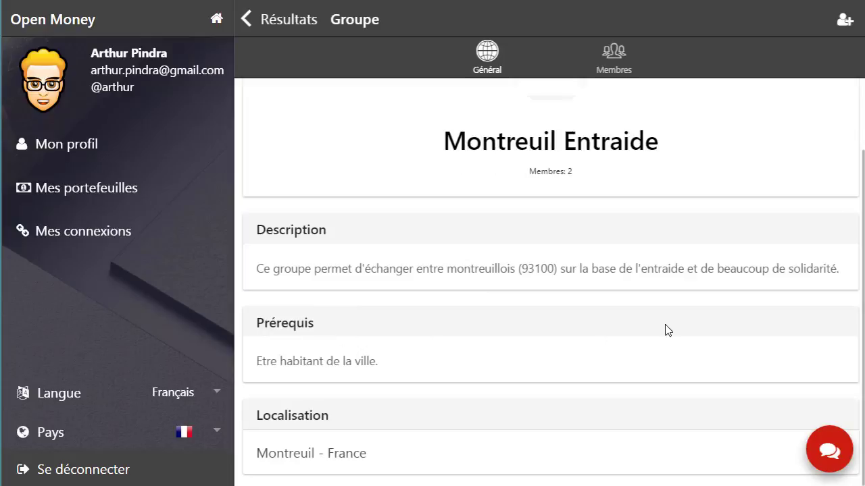
scroll(628, 339, "up", 2)
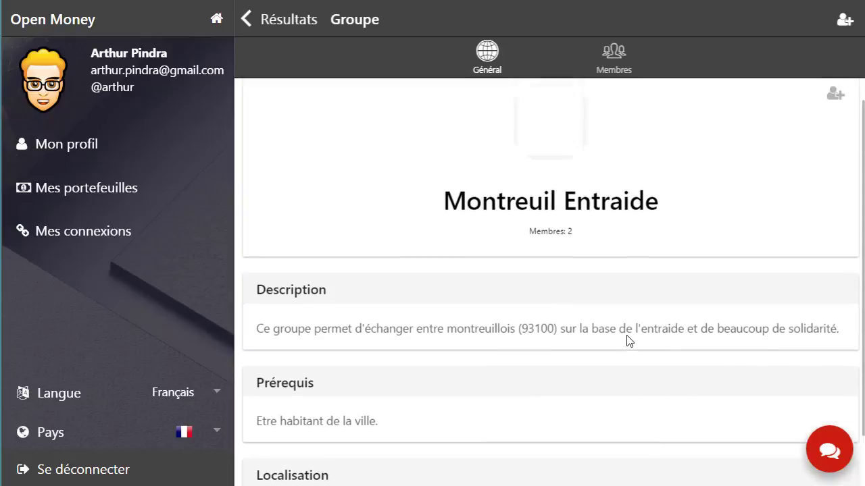
left_click(615, 62)
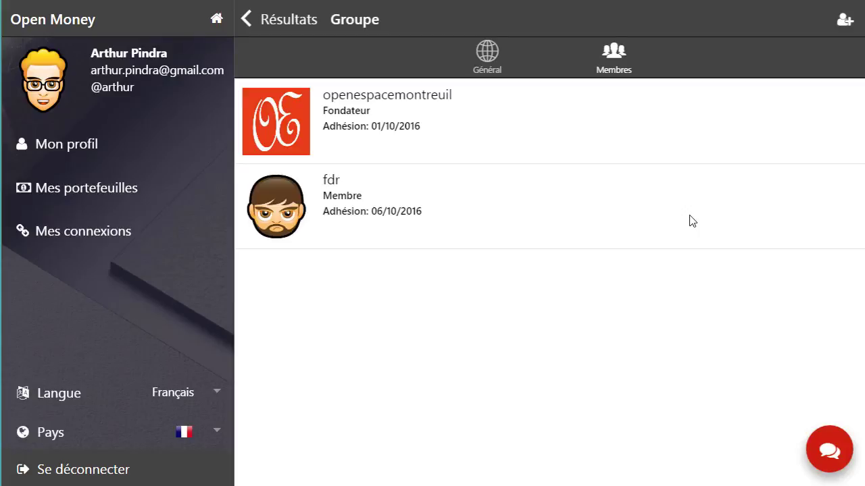
left_click(480, 57)
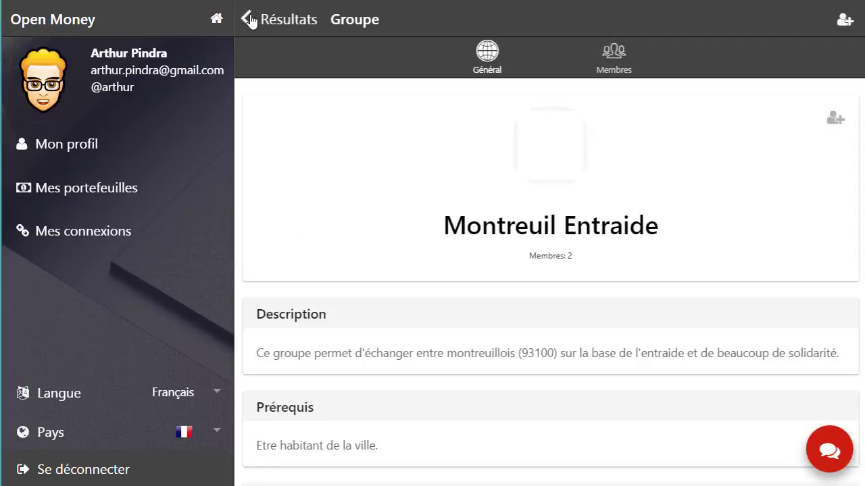
left_click(250, 20)
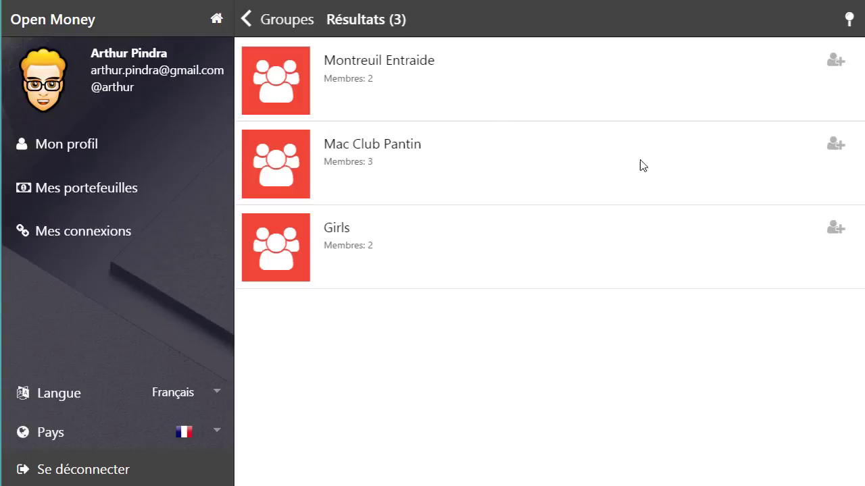
left_click(257, 22)
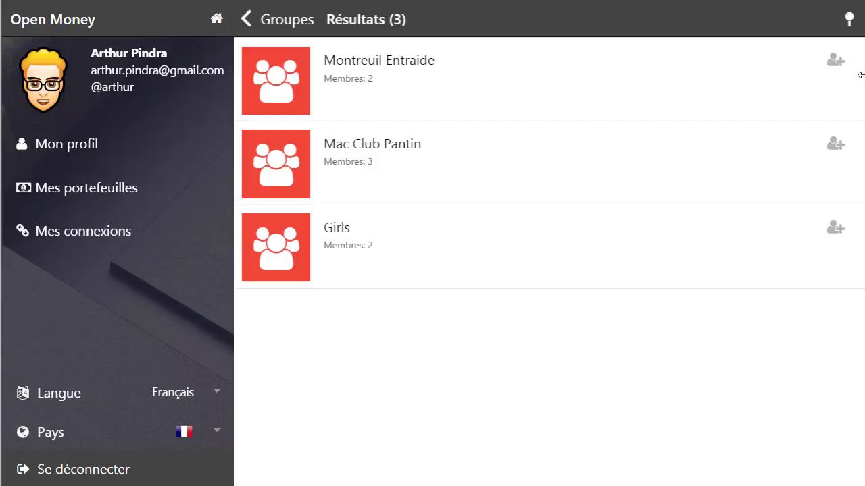
Step: Send a membership request to Montreuil Entraide with the message "Merci par avance pour l'adhésion. Je précise que je suis de Montreuil."
left_click(835, 61)
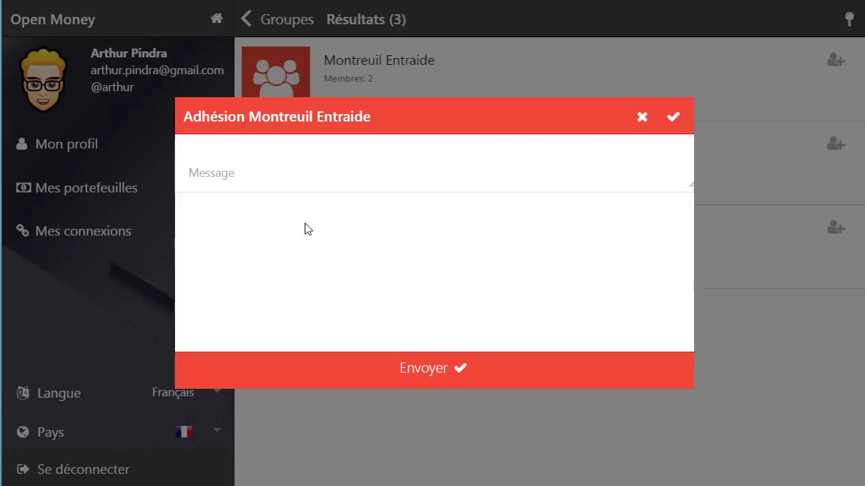
left_click(303, 184)
type("Merci")
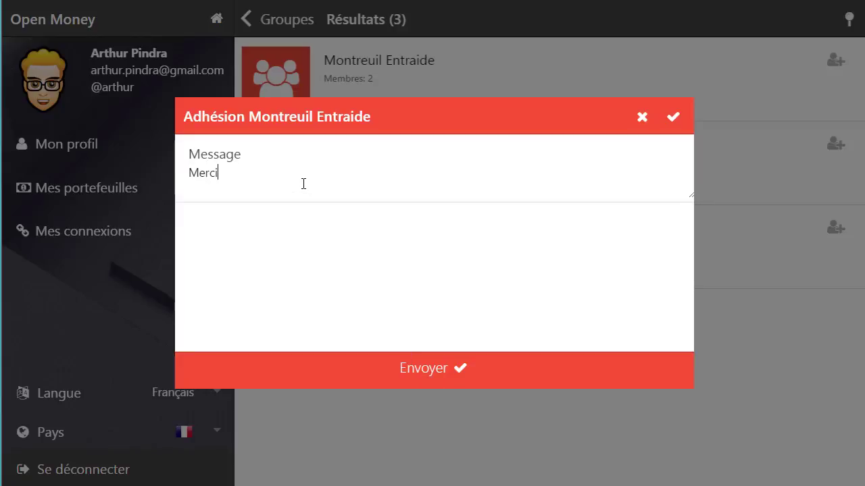
type(" pour l'adhésion.")
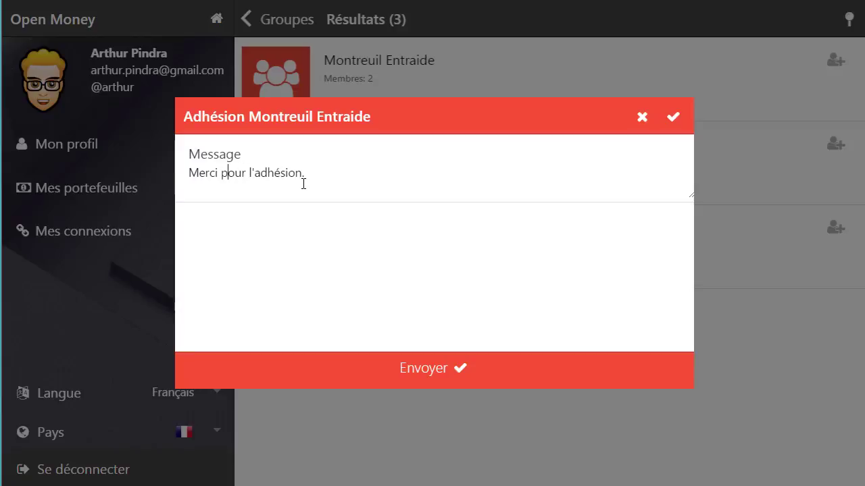
type("par avance")
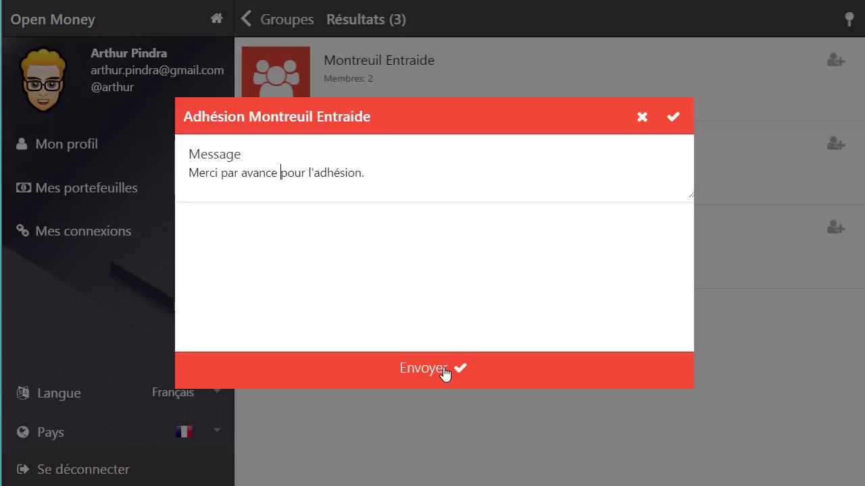
key("Return")
key("Return")
type("Je précise que ")
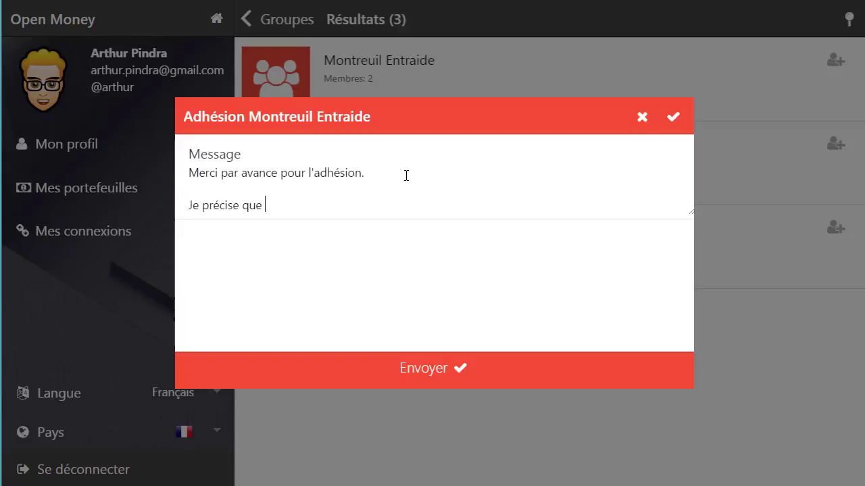
type("je suis de Montreuil.")
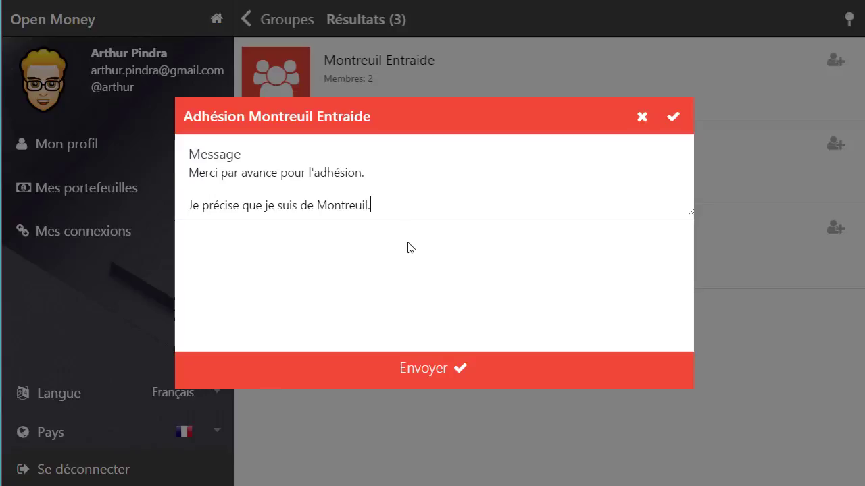
left_click(433, 375)
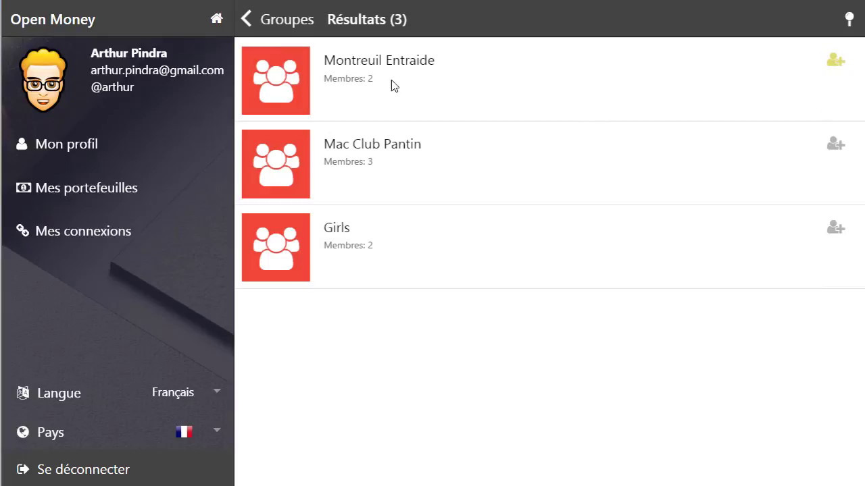
Step: Return to the home page's groups section and check the Montreuil Entraide membership status in Mes groupes
left_click(216, 21)
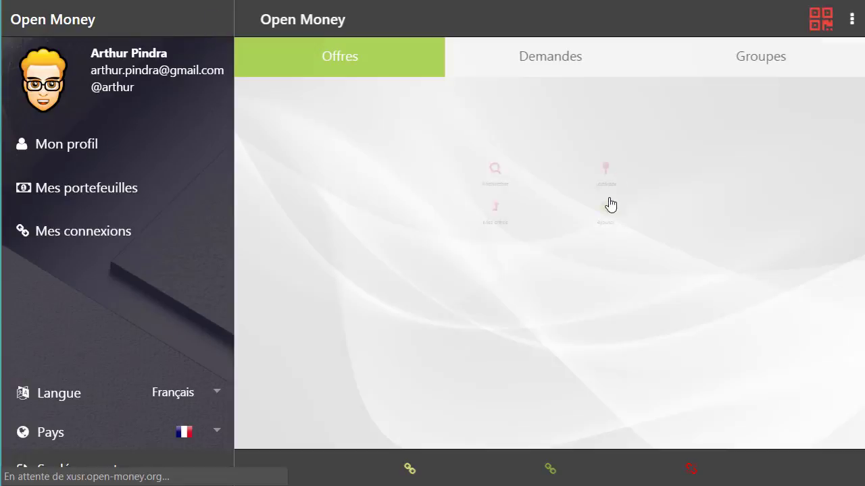
left_click(755, 63)
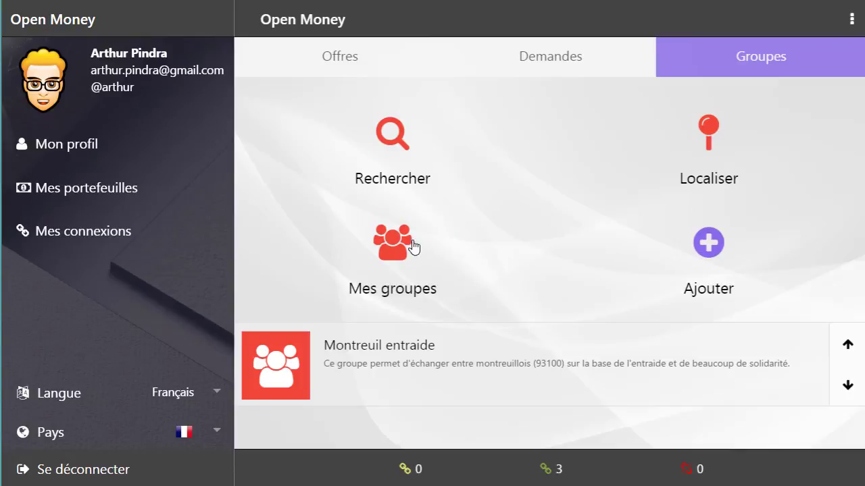
left_click(391, 255)
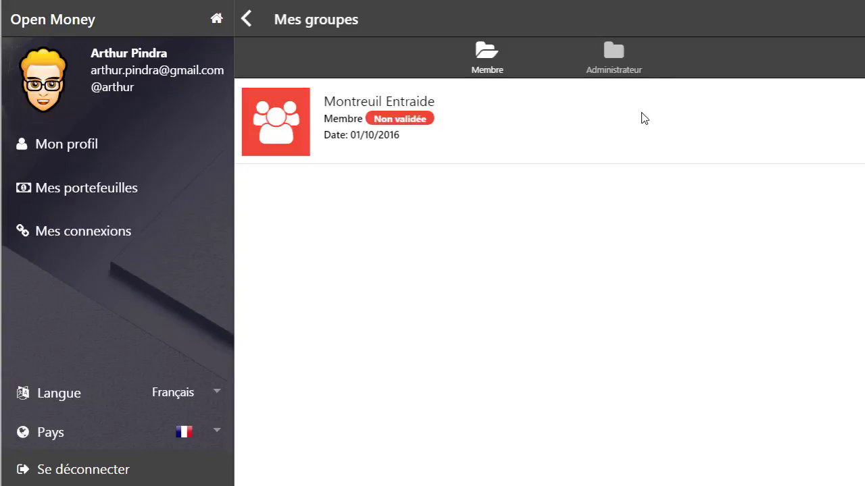
Step: Display the administered groups and open the member management list of Montreuil Entraide
left_click(614, 60)
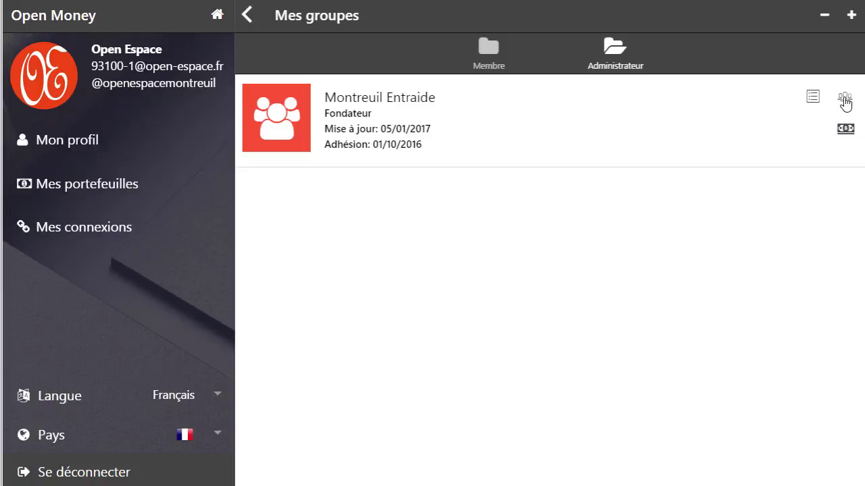
left_click(843, 102)
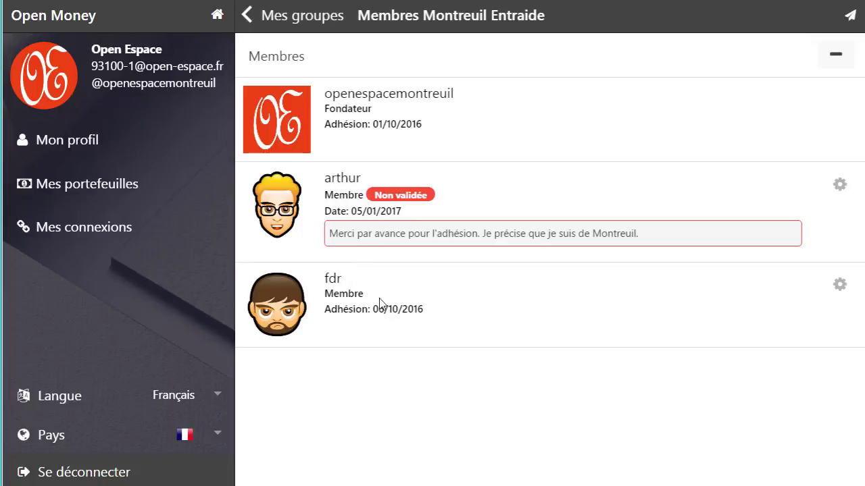
left_click(840, 286)
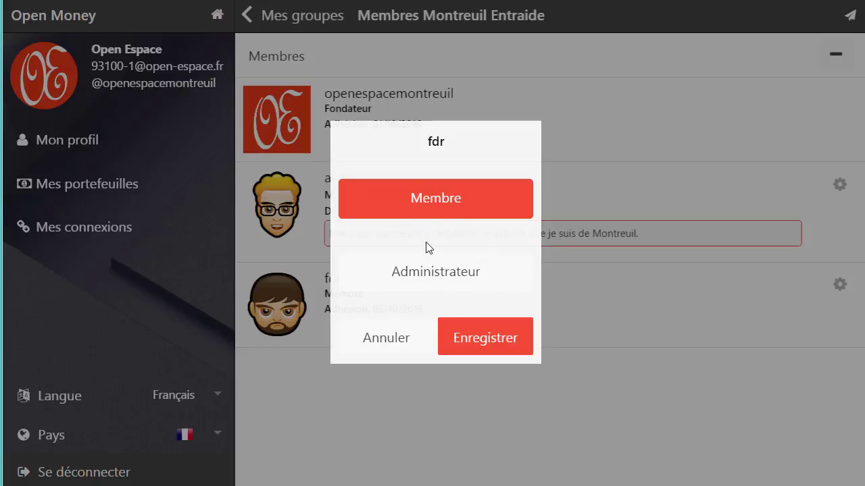
left_click(424, 279)
left_click(438, 201)
left_click(385, 339)
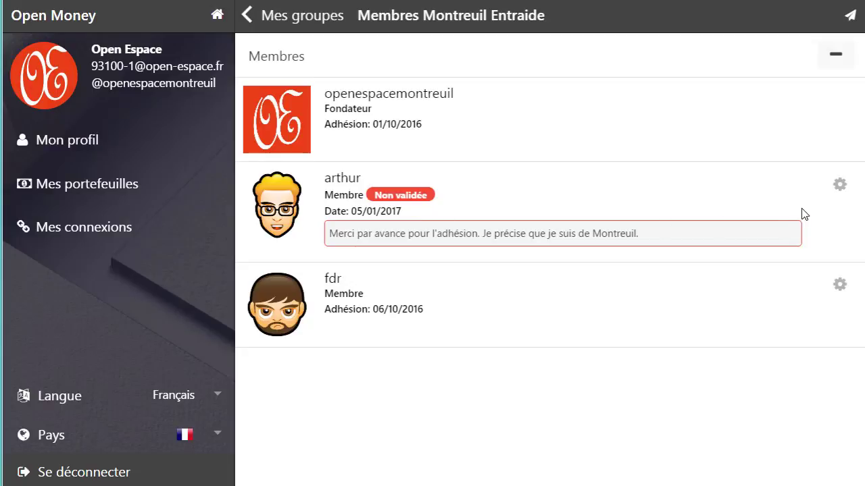
Step: Approve the pending membership request in the Montreuil Entraide member list
left_click(838, 185)
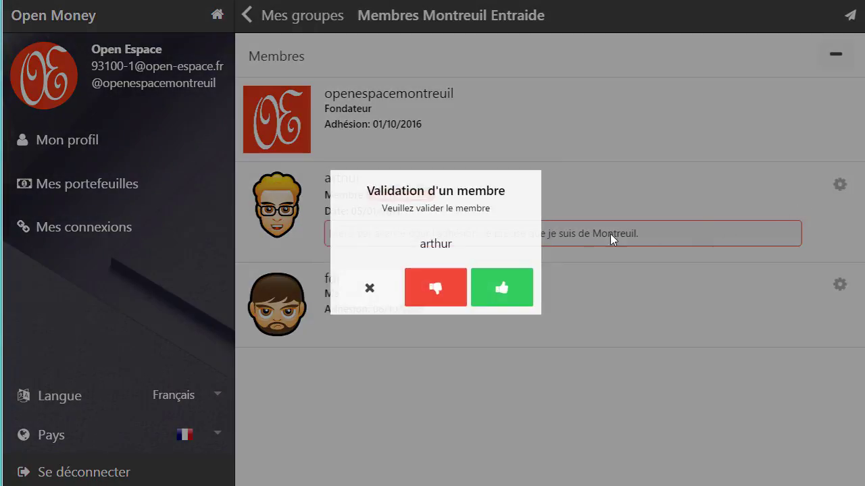
left_click(501, 292)
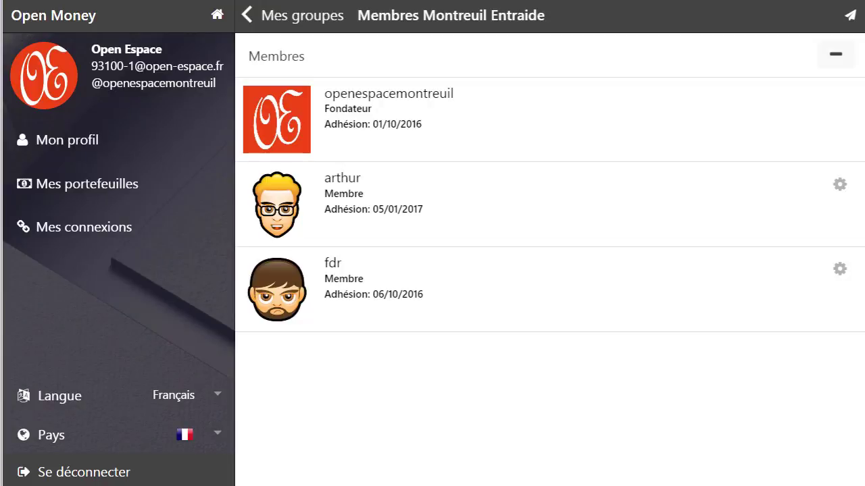
Step: Search the groups for the keyword "entraide" and view the details and members of Montreuil Entraide
left_click(217, 18)
left_click(395, 138)
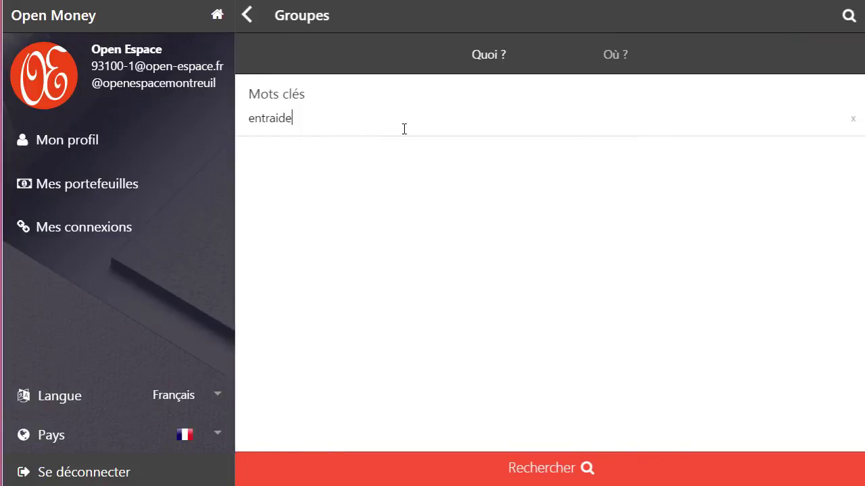
left_click(550, 469)
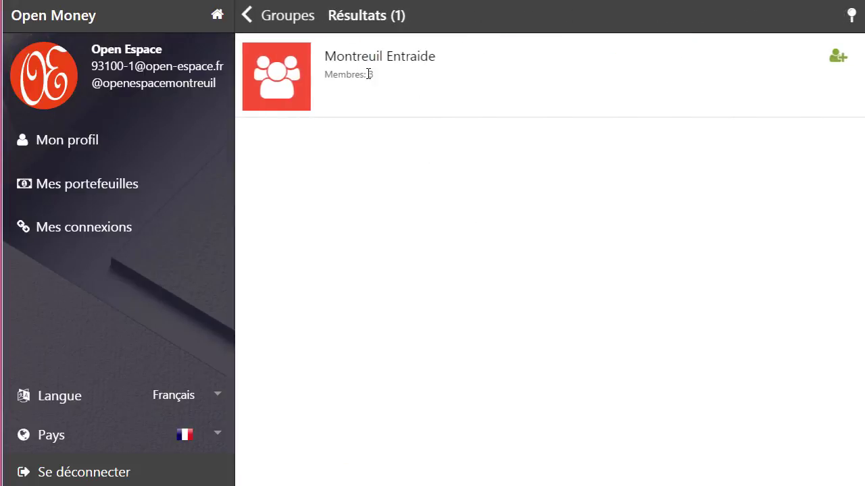
left_click(381, 61)
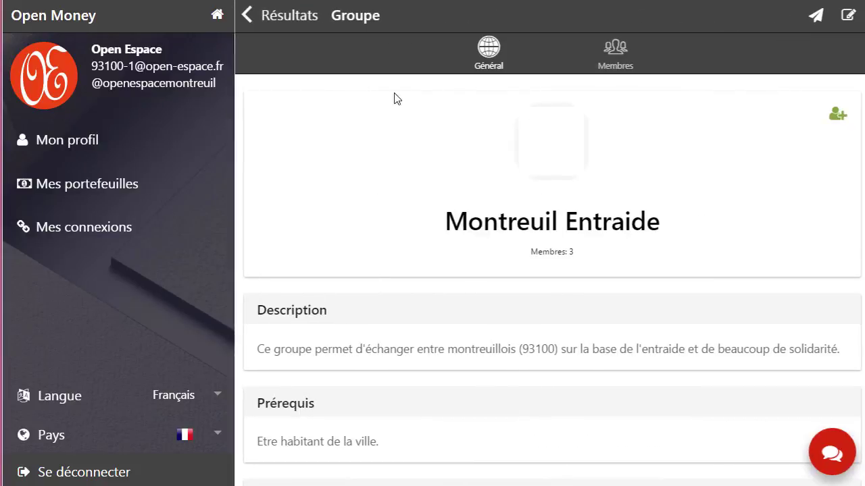
left_click(615, 66)
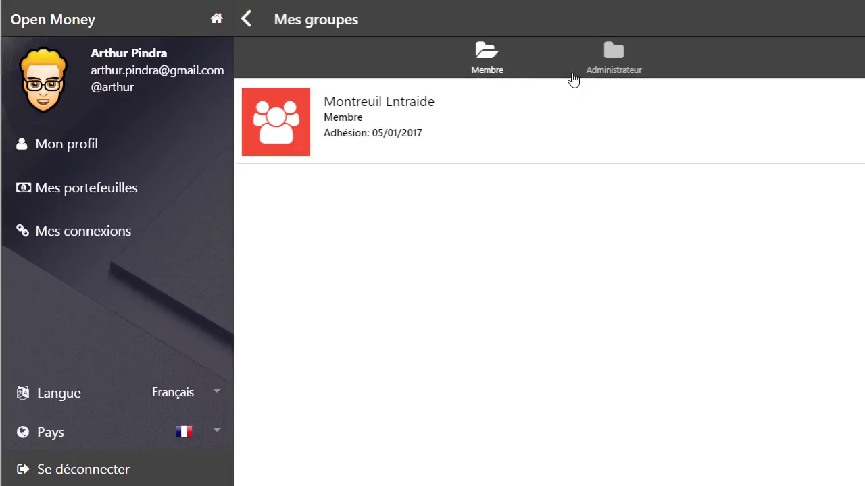
Step: Open the Montreuil Entraide group details, view its member invitation form and close it without sending
left_click(351, 103)
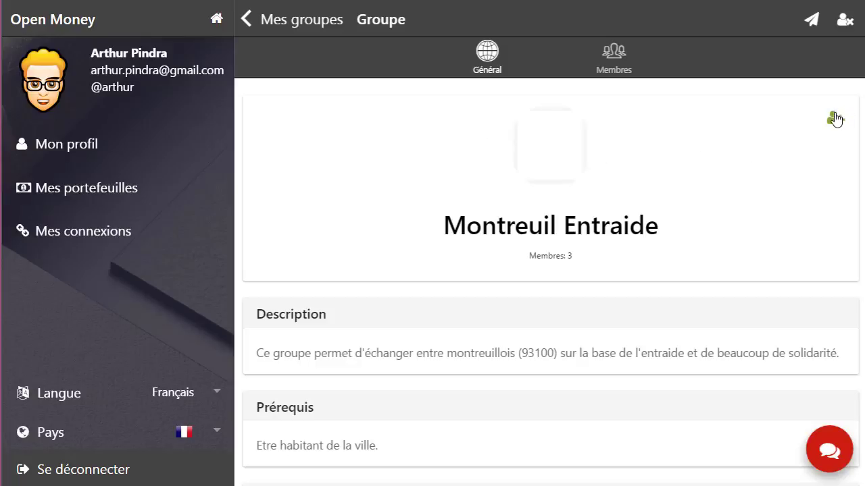
left_click(811, 23)
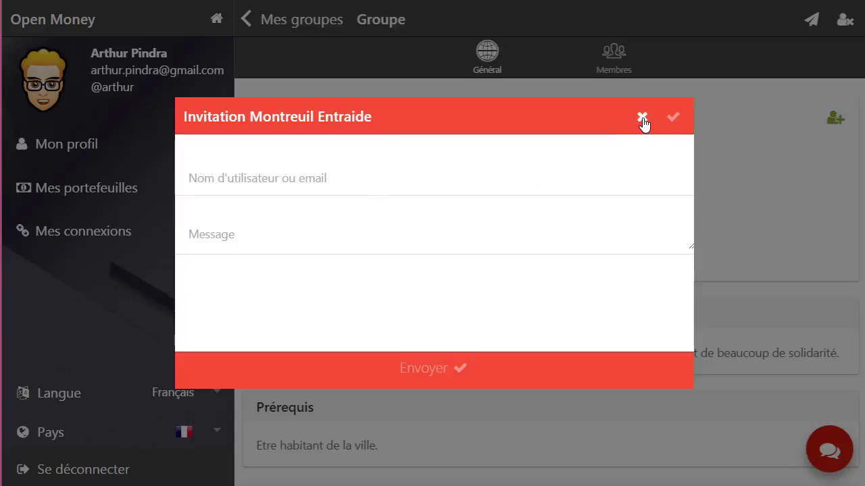
left_click(642, 121)
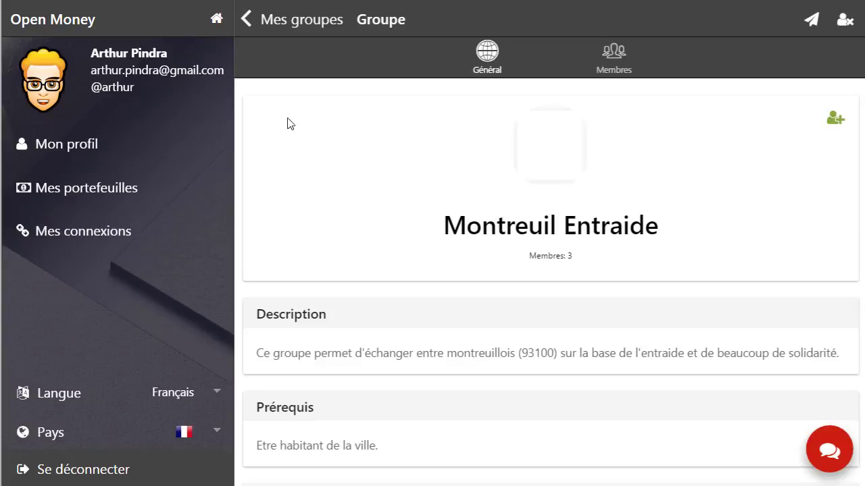
Step: Go to the offer search from the home page and review the available choices in the Groupes filter
left_click(216, 19)
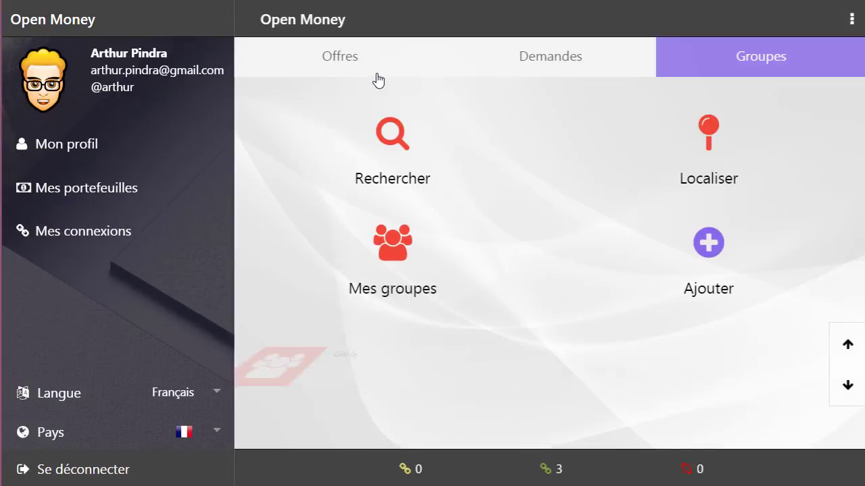
left_click(336, 61)
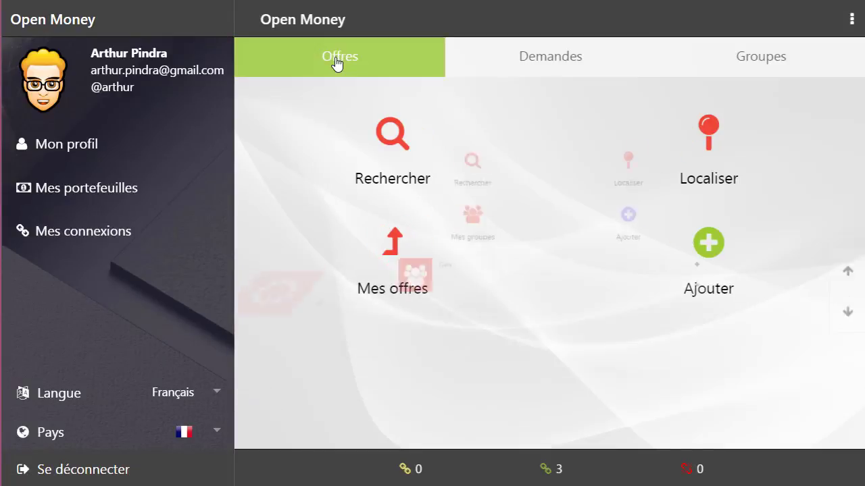
left_click(393, 140)
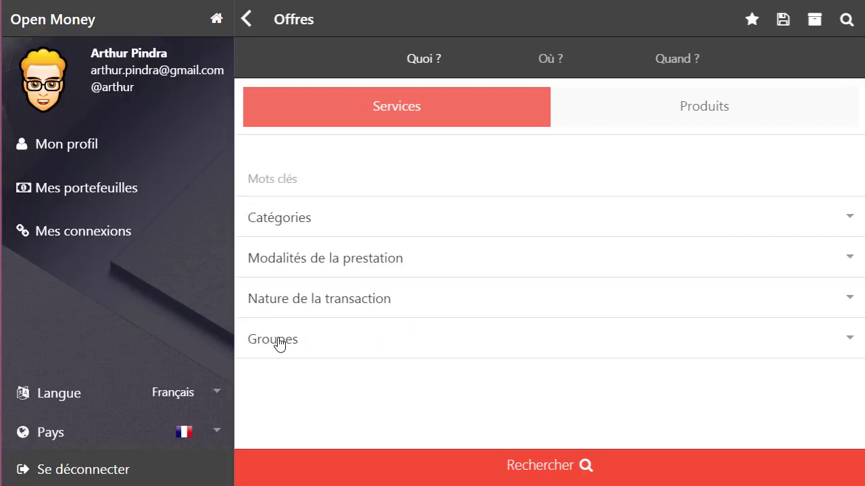
left_click(755, 344)
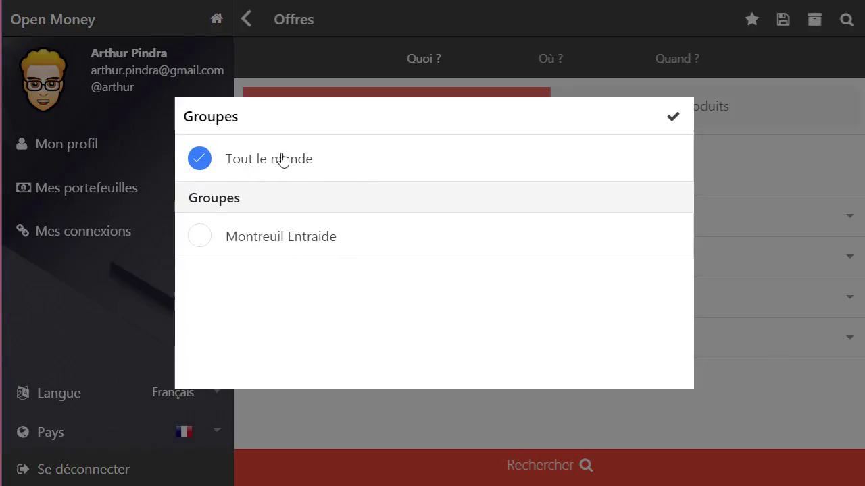
left_click(674, 120)
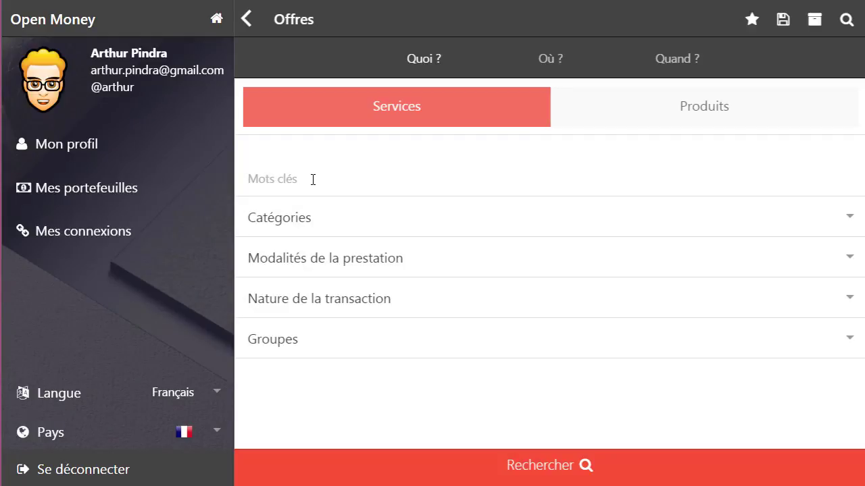
Step: Filter the service offers by the Montreuil Entraide group and run the search
left_click(477, 352)
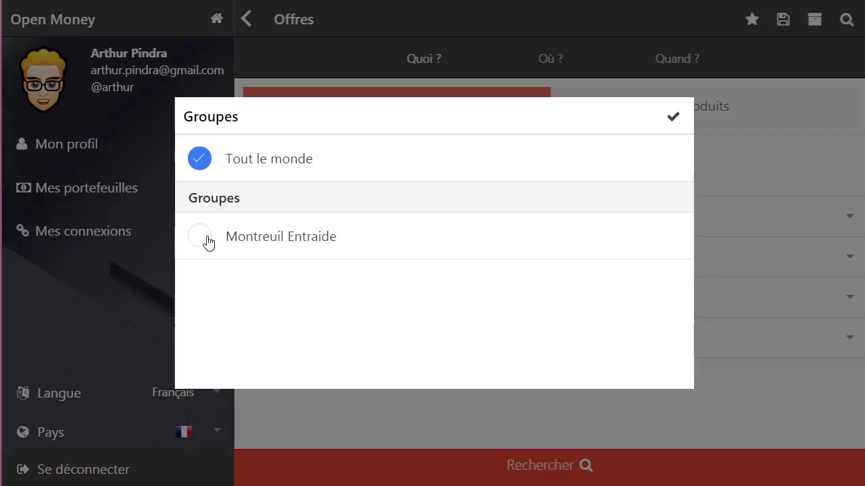
left_click(201, 241)
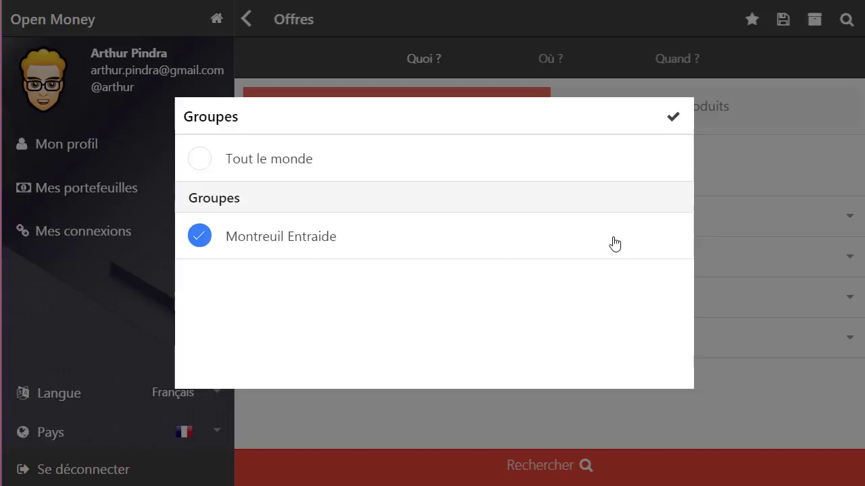
left_click(674, 120)
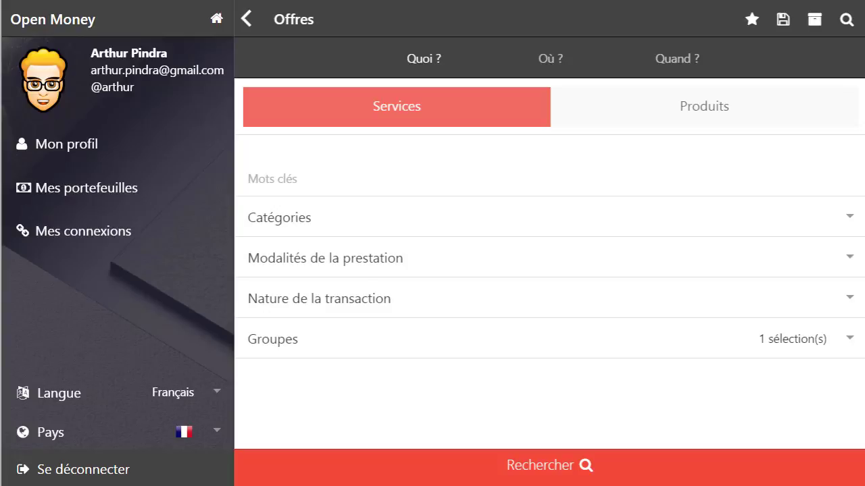
left_click(846, 20)
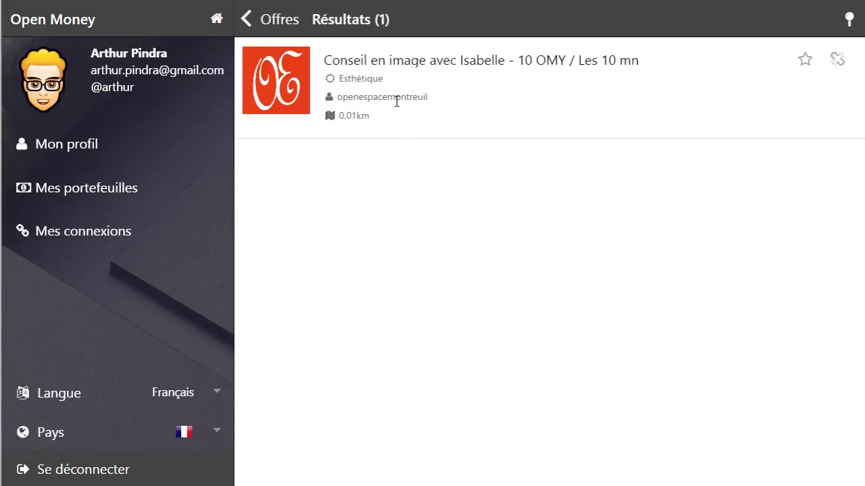
Step: Set the offer search's group filter back to Tout le monde and run the search again
left_click(249, 20)
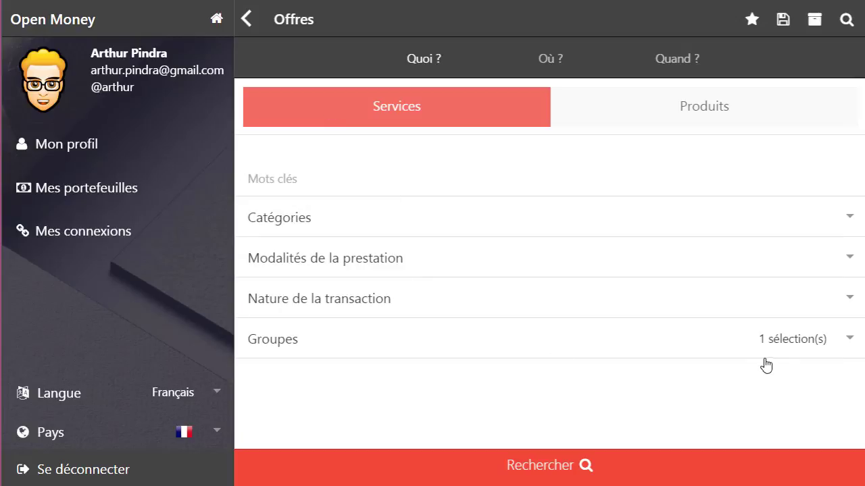
left_click(784, 344)
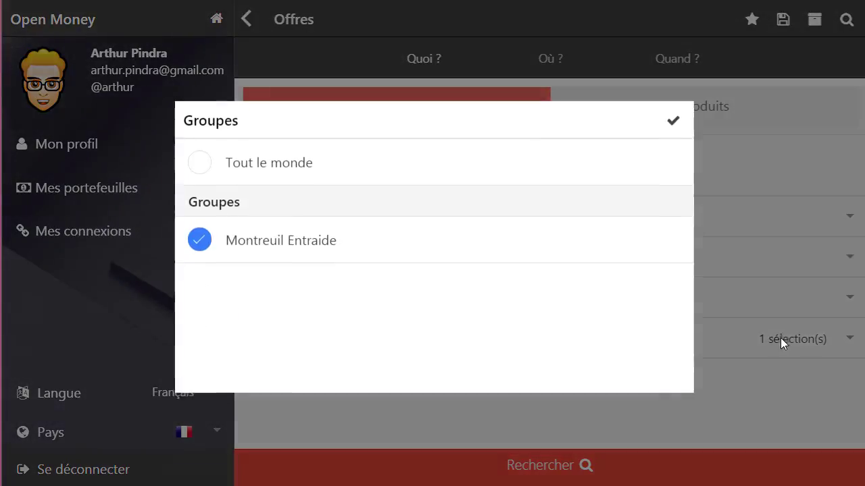
left_click(201, 164)
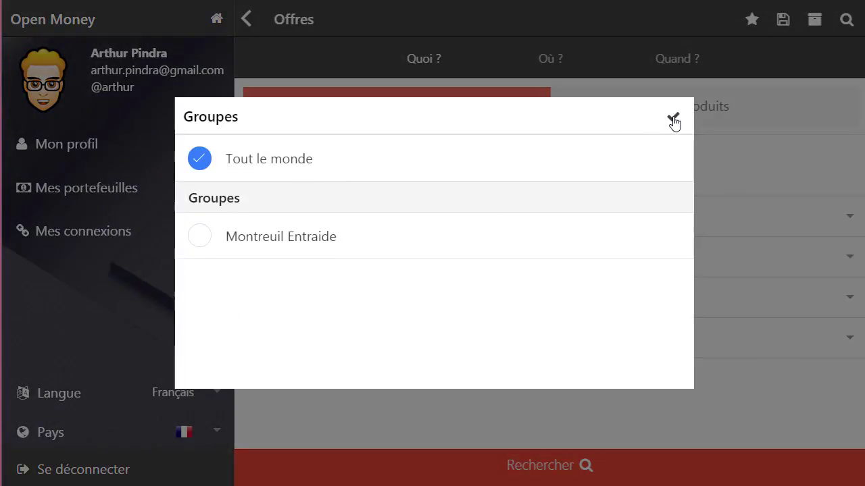
left_click(673, 118)
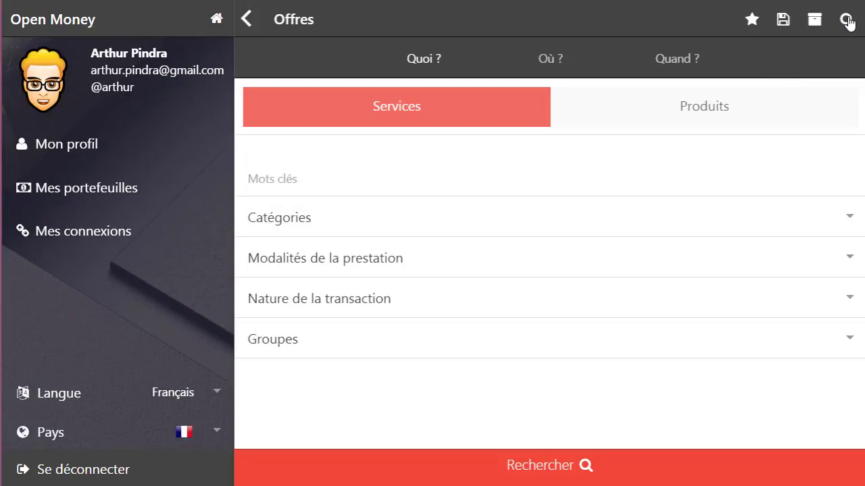
left_click(846, 20)
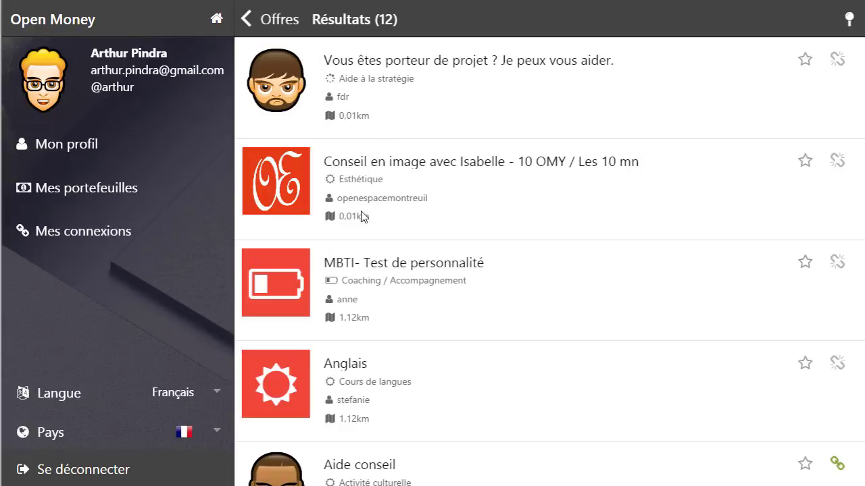
Step: Return to the home page and open the offer "Accompagnement aux porteurs de projet" in Mes offres for editing
left_click(246, 19)
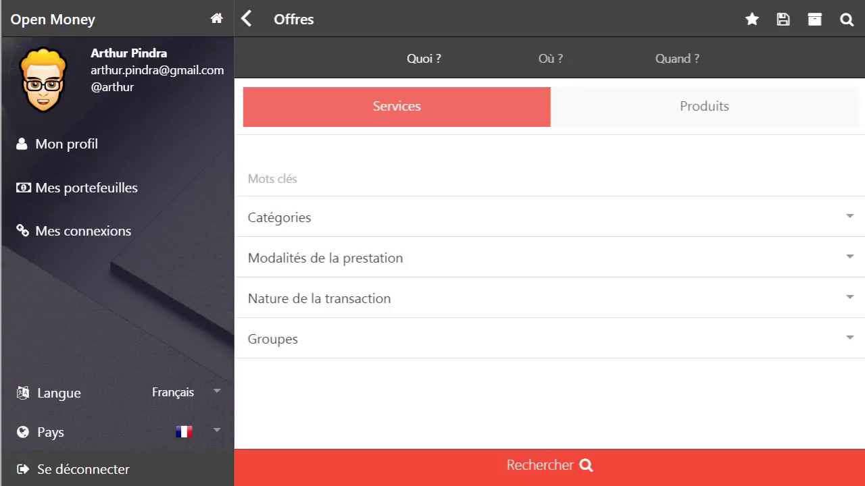
left_click(216, 20)
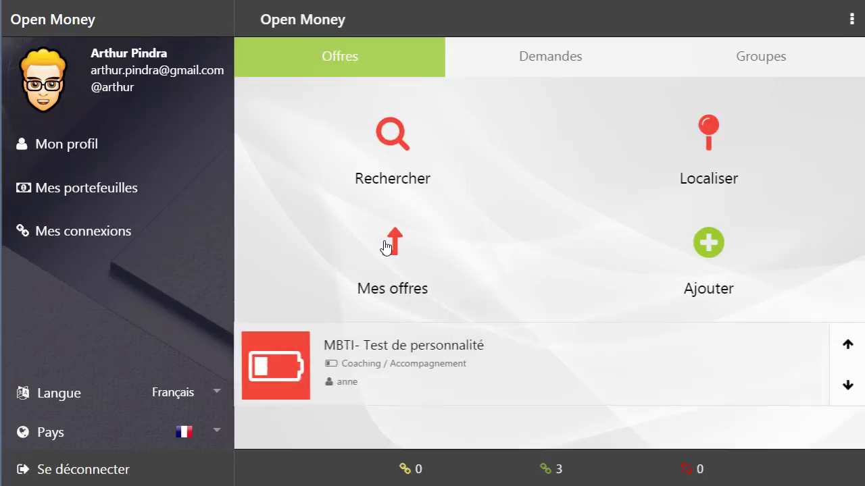
left_click(392, 248)
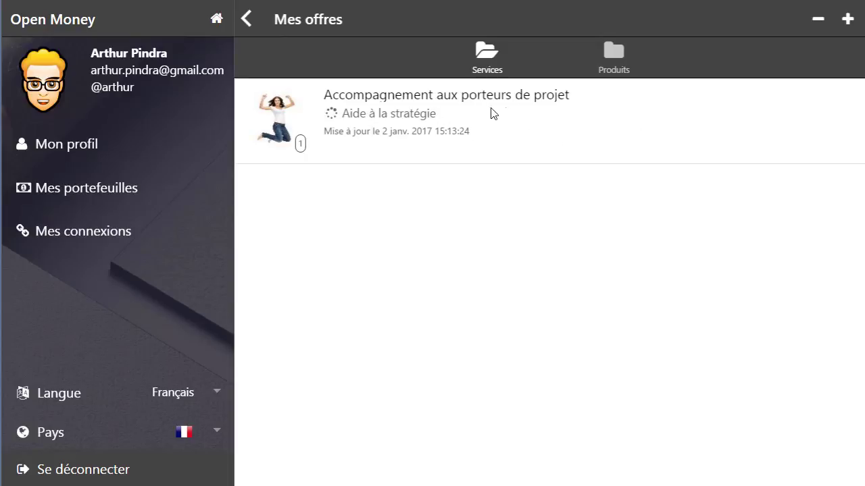
left_click_drag(784, 131, 707, 139)
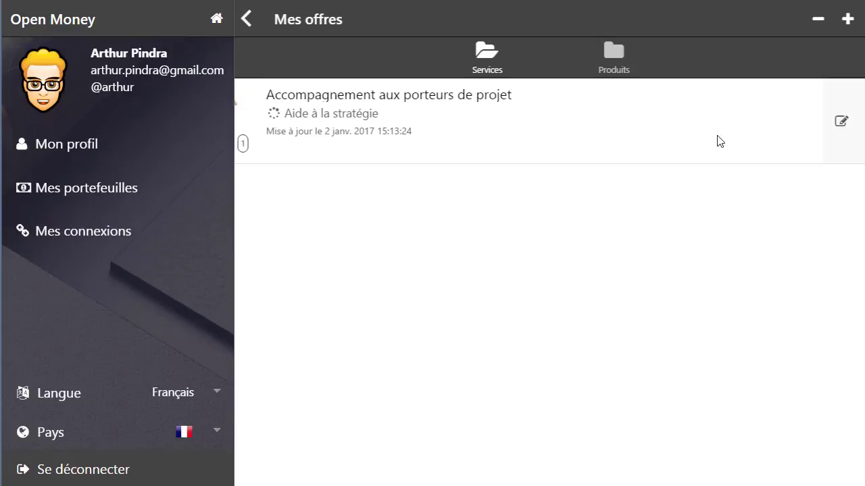
left_click(841, 128)
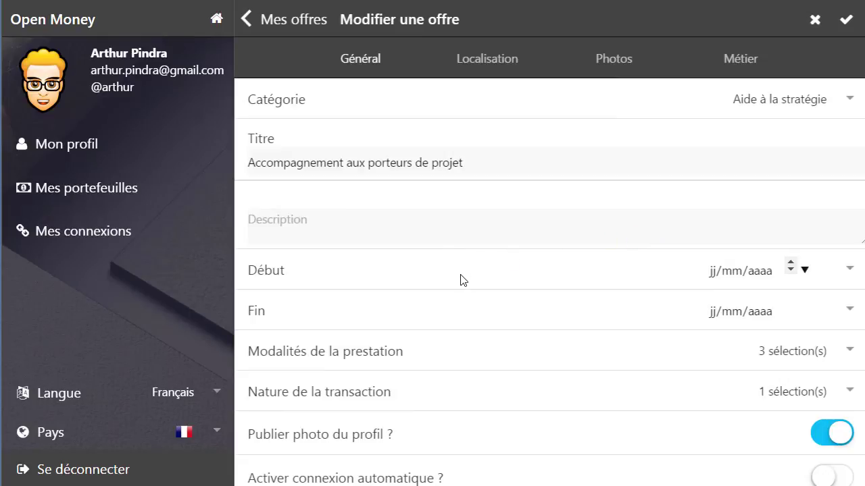
Step: Restrict the offer's visibility to the Montreuil Entraide group, review the form and return to the home page without saving
scroll(569, 279, "down", 3)
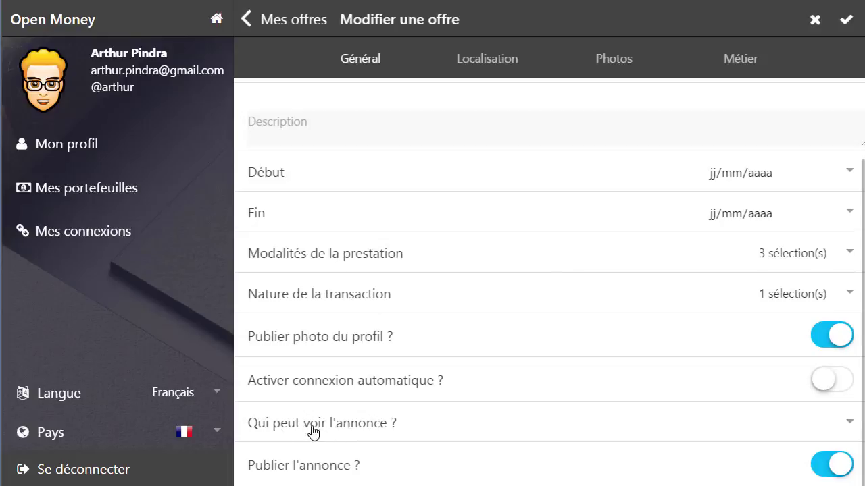
left_click(831, 428)
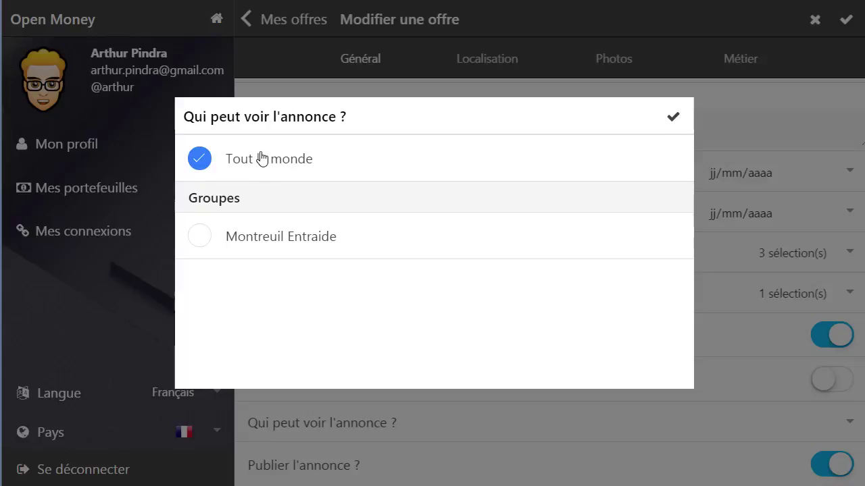
left_click(202, 244)
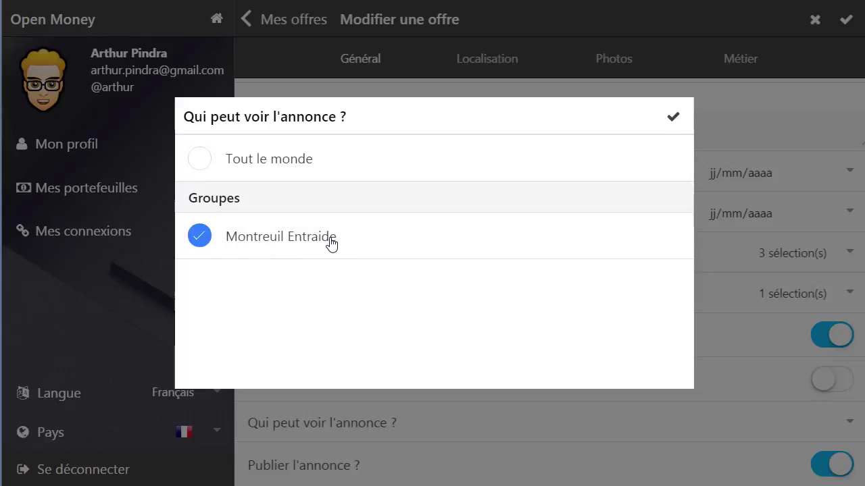
left_click(671, 120)
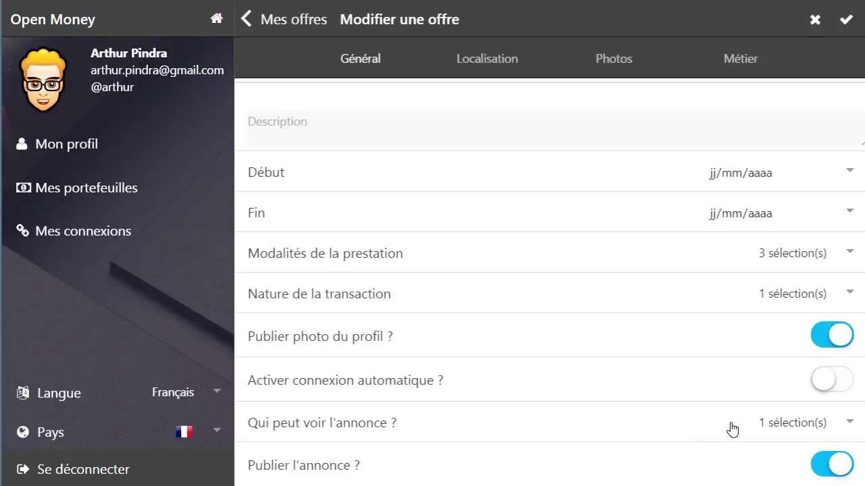
scroll(581, 180, "up", 3)
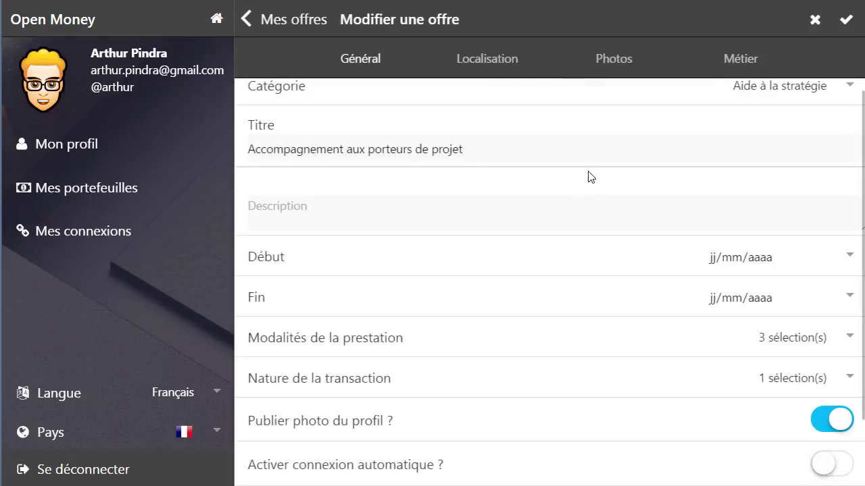
scroll(611, 305, "down", 3)
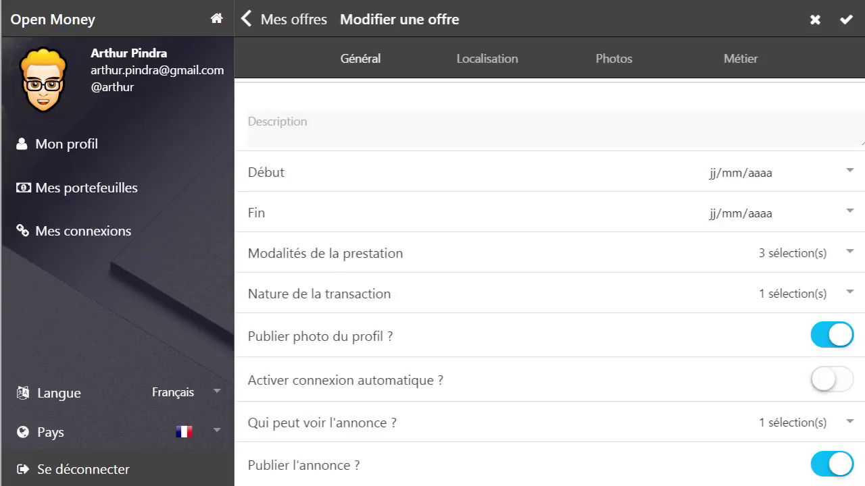
left_click(216, 18)
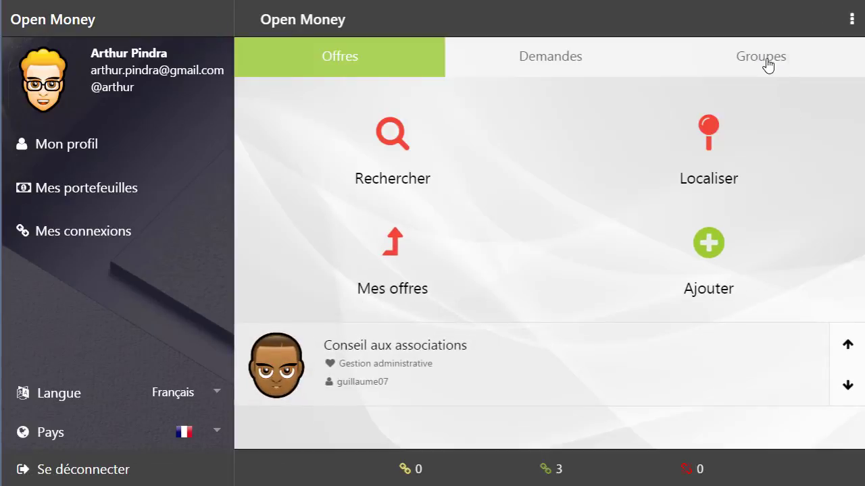
Step: Start a new group named "Start-up ESS" with the description "Aide au développement des start-up en phase d'amorçage."
left_click(764, 58)
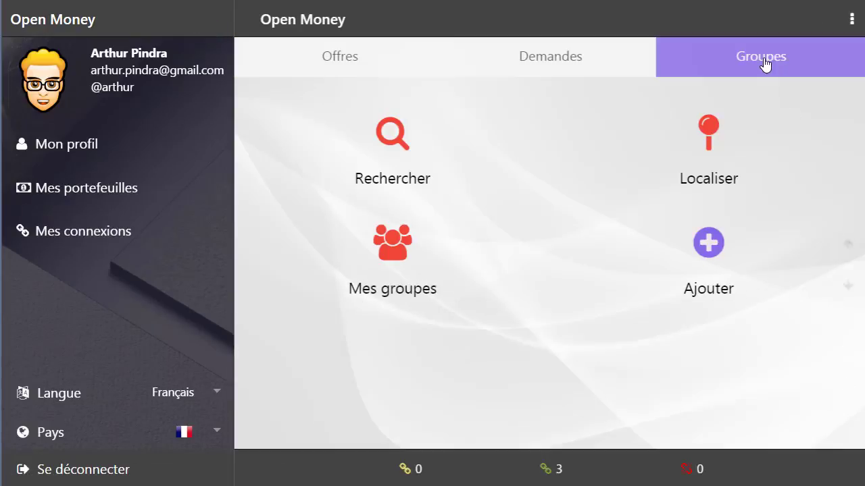
left_click(708, 245)
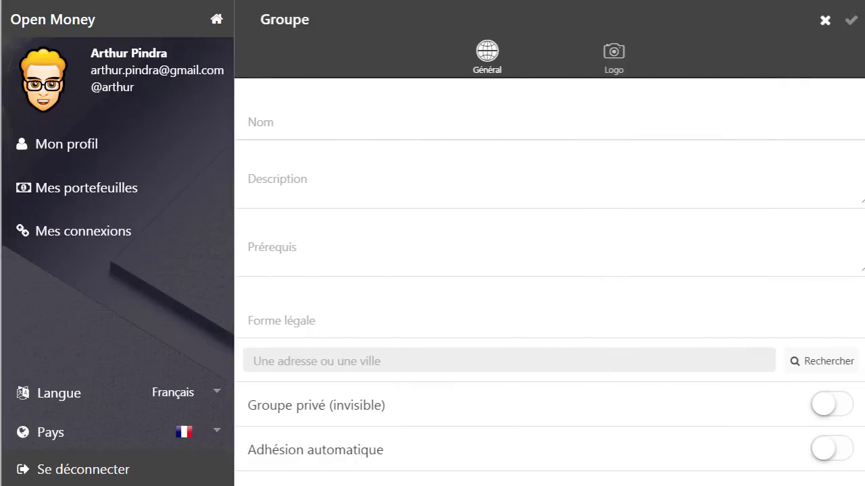
left_click(287, 127)
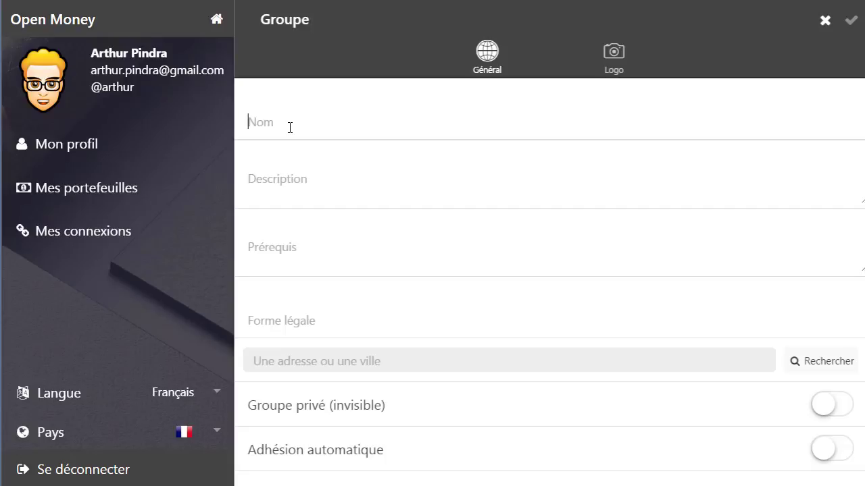
type("Start-")
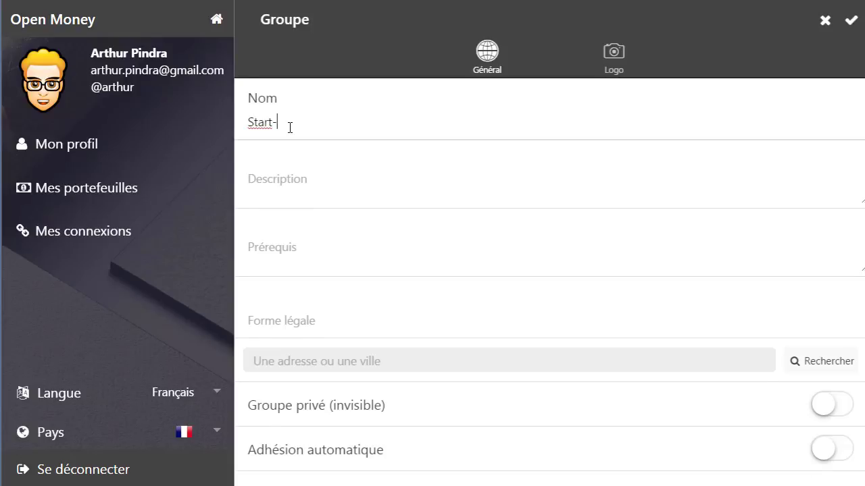
type("up ESS")
key("Tab")
type("Aide au développement des start-up en phase d'amorçage.")
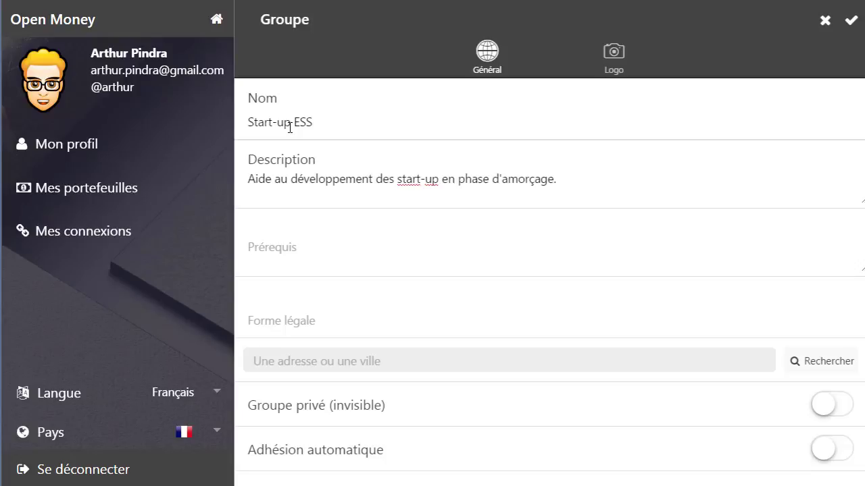
Step: Enter the group's prerequisites as "Sensible aux valeurs de l'ESS, vous êtes une ressource utile pour les différentes start-up."
type("Senseib")
key("BackSpace")
key("BackSpace")
key("BackSpace")
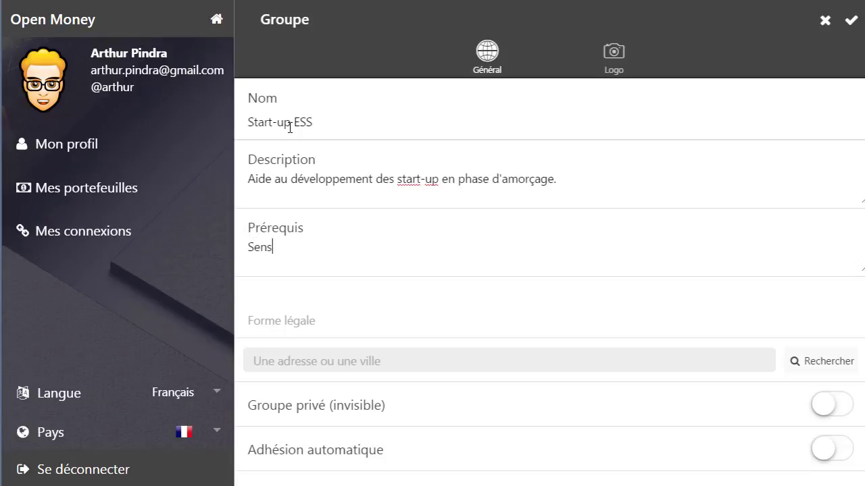
type("ible aux valeurs de l'ES")
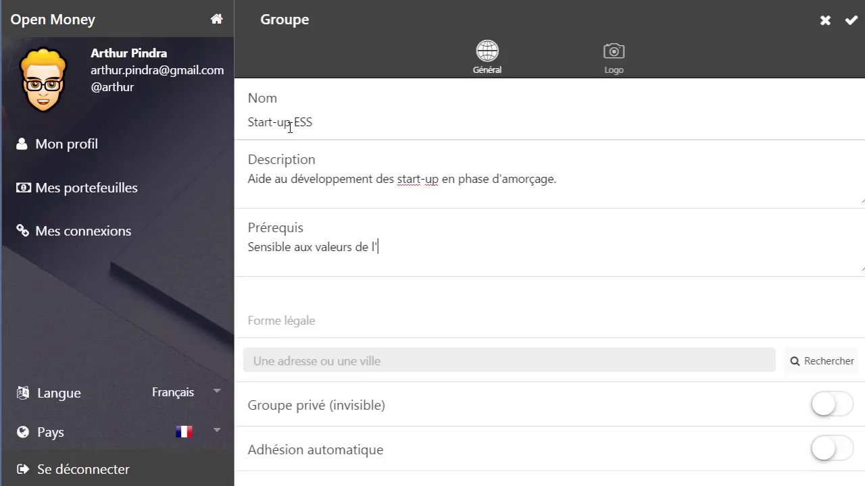
type("S, vous êtes ")
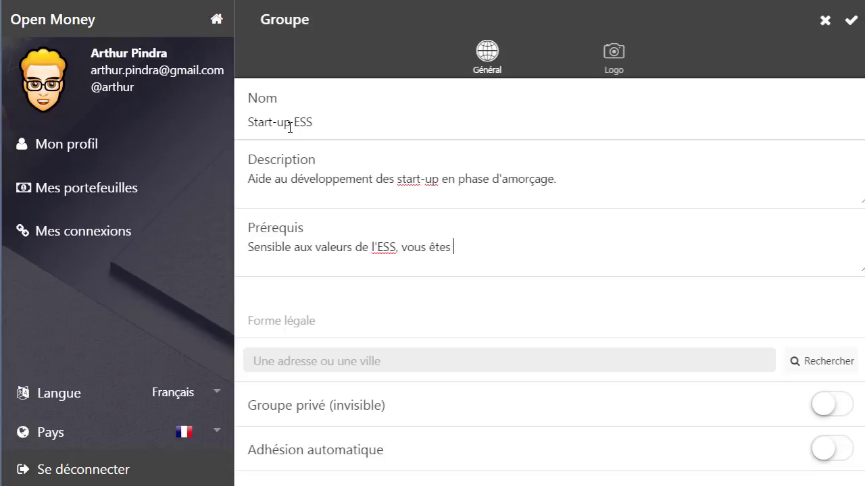
type("une ressource utile")
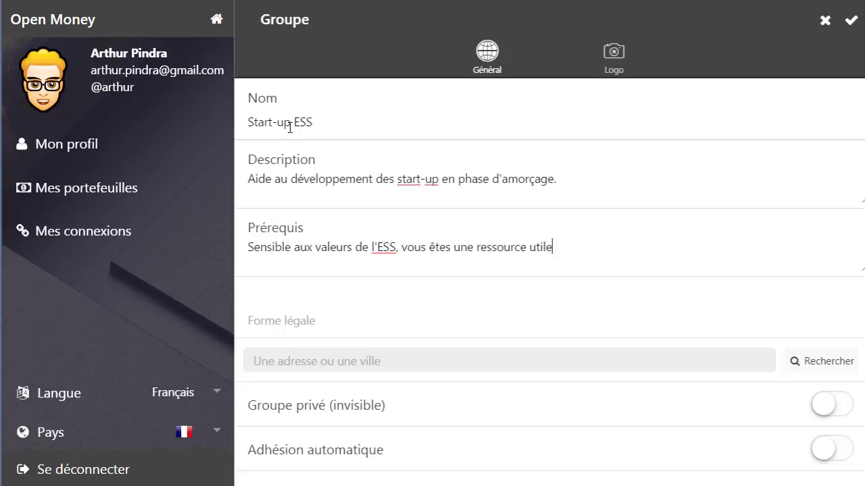
type(" pour les différentes start-up")
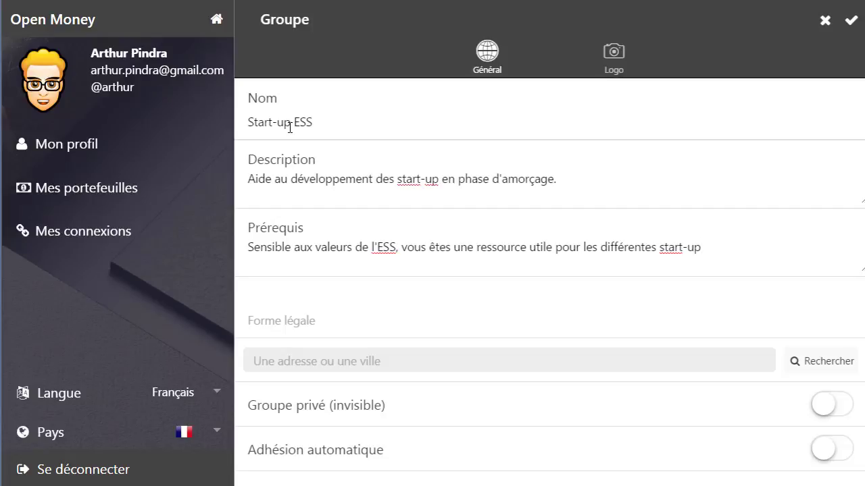
type(" e")
key("BackSpace")
key("BackSpace")
type(".")
Step: Look up "paris" as the group's address and accept Paris, France as its location
left_click(312, 321)
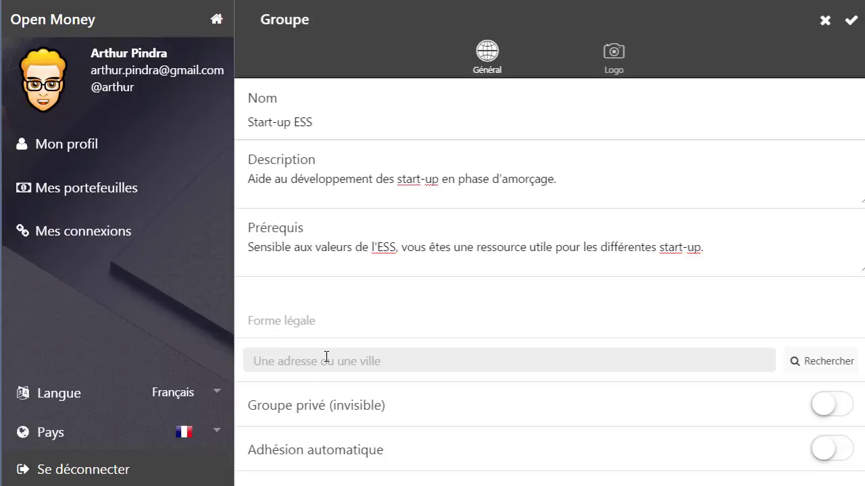
type("paris")
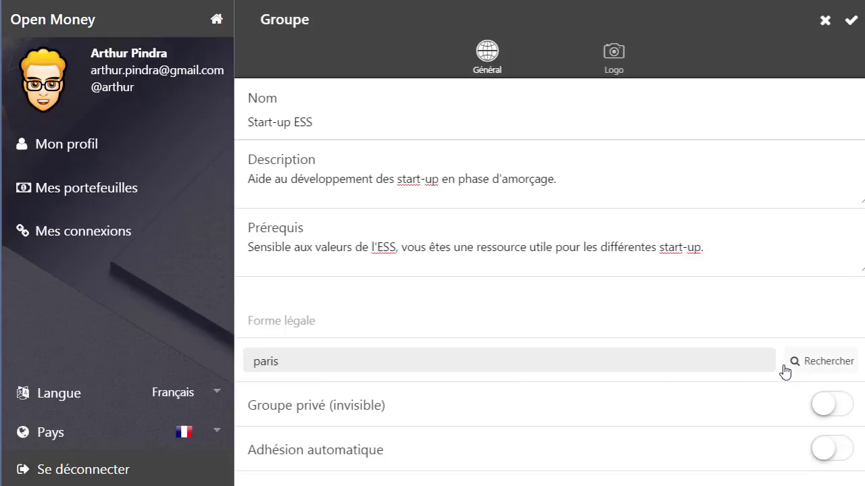
left_click(825, 364)
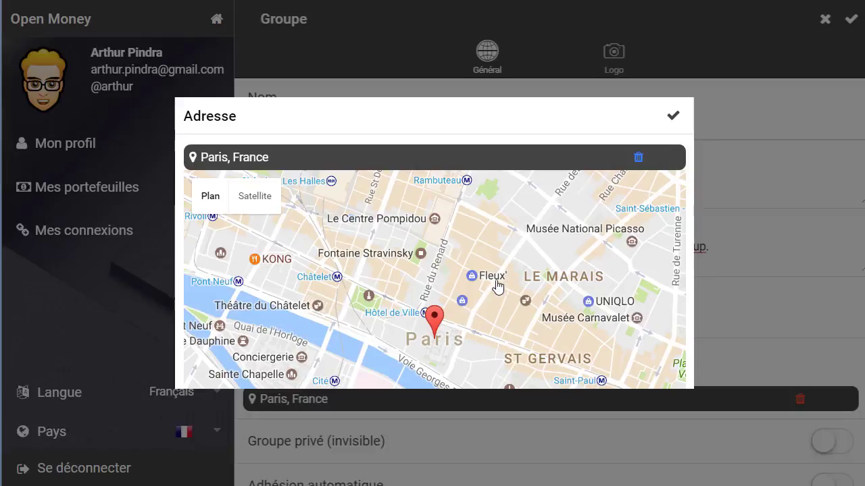
left_click(672, 117)
Step: Try the Groupe privé (invisible) and Adhésion automatique options, switching each one on and back off
scroll(499, 410, "down", 1)
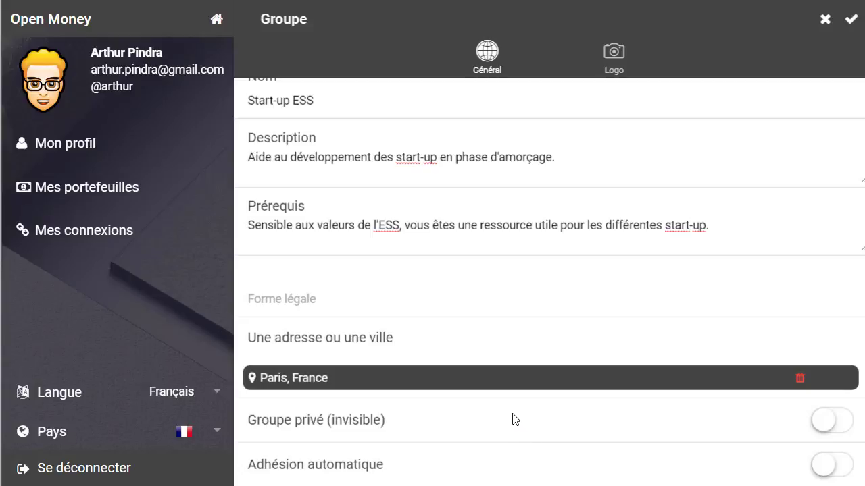
left_click(843, 429)
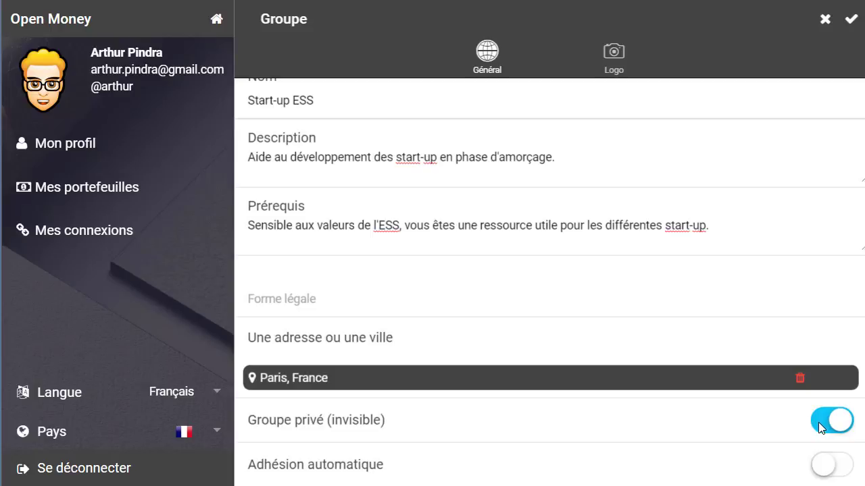
left_click(819, 423)
left_click(845, 470)
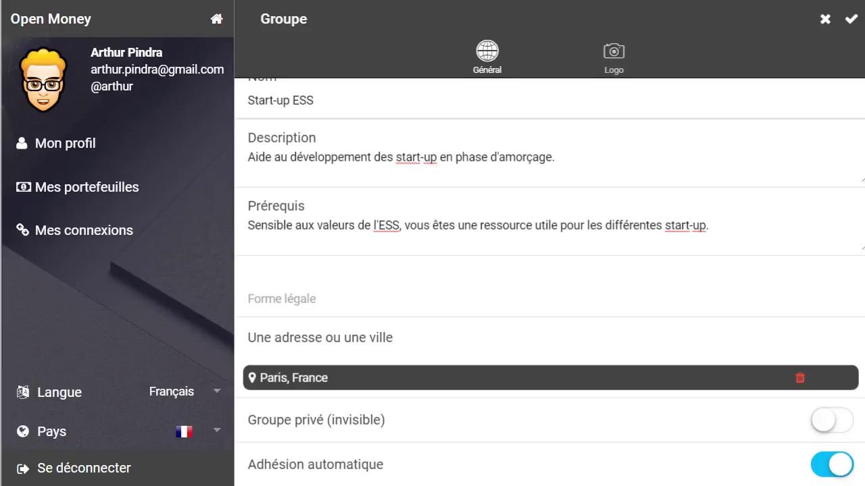
left_click(821, 471)
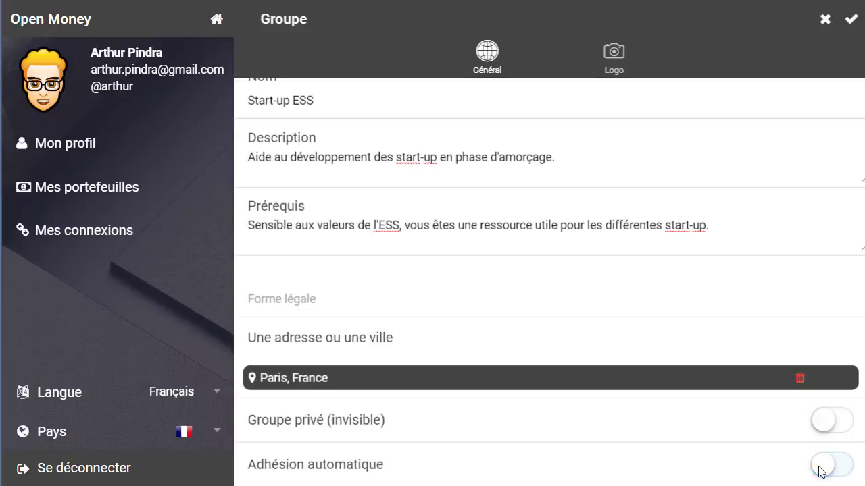
scroll(782, 466, "up", 1)
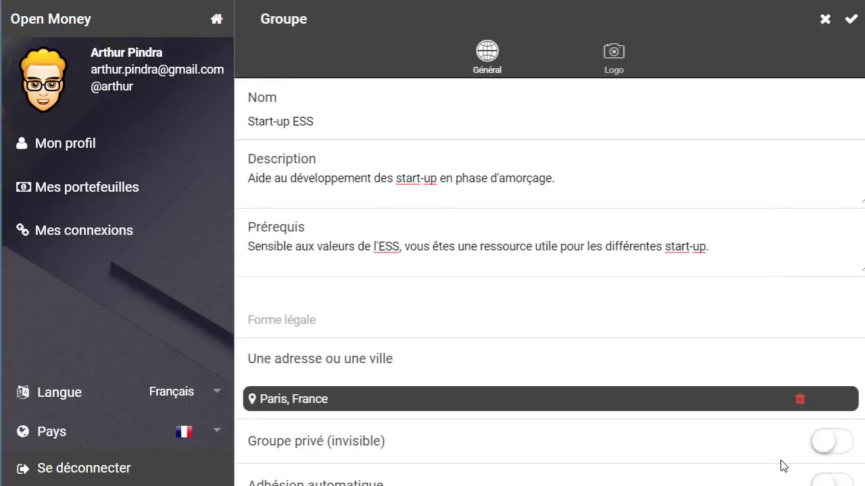
Step: Upload help.jpg as the group's logo and save the new group
left_click(608, 59)
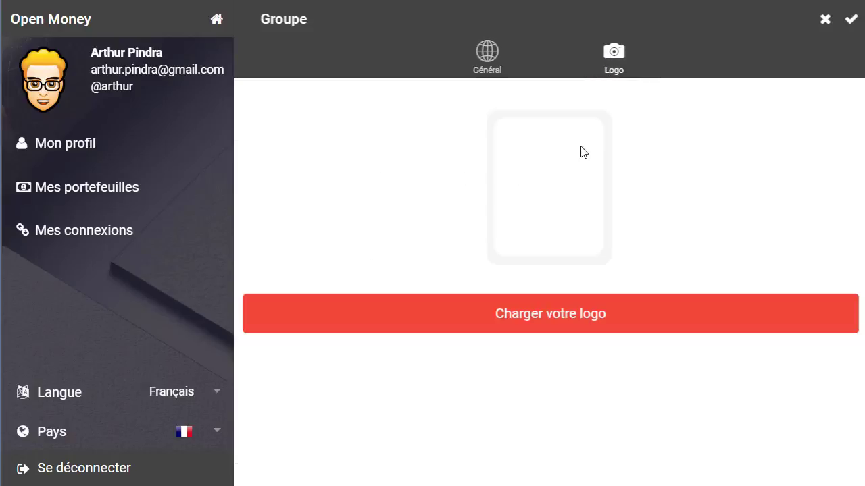
left_click(521, 311)
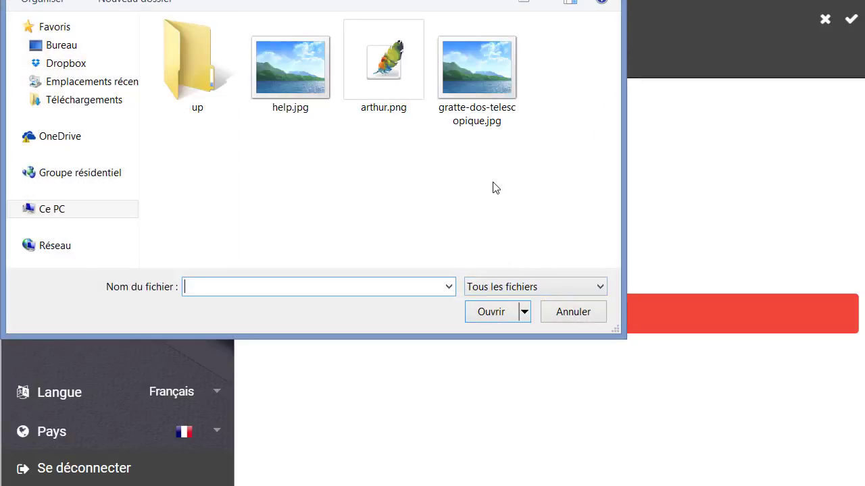
left_click(281, 65)
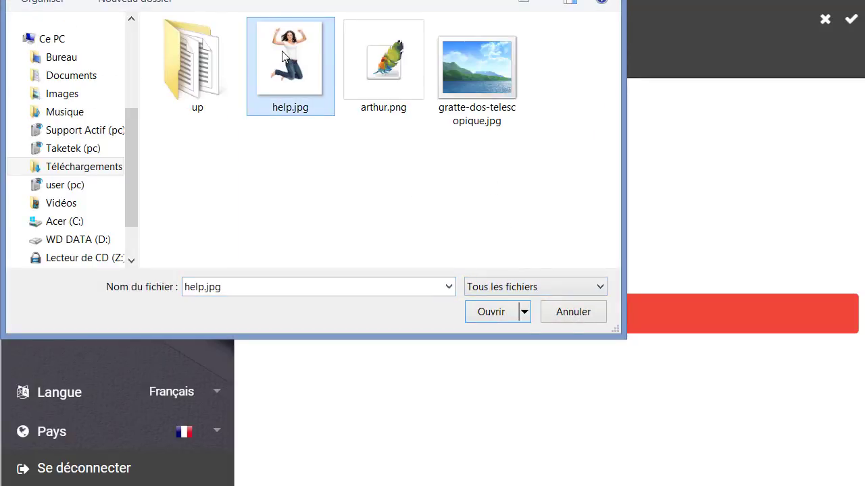
left_click(491, 315)
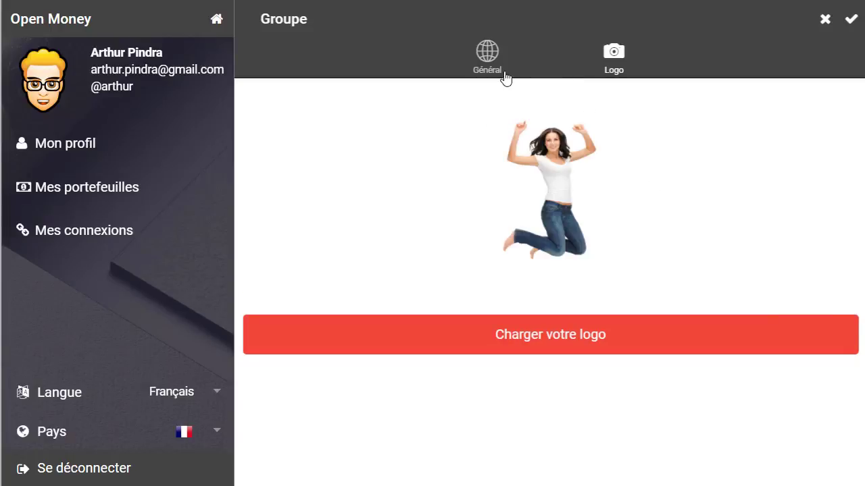
left_click(486, 60)
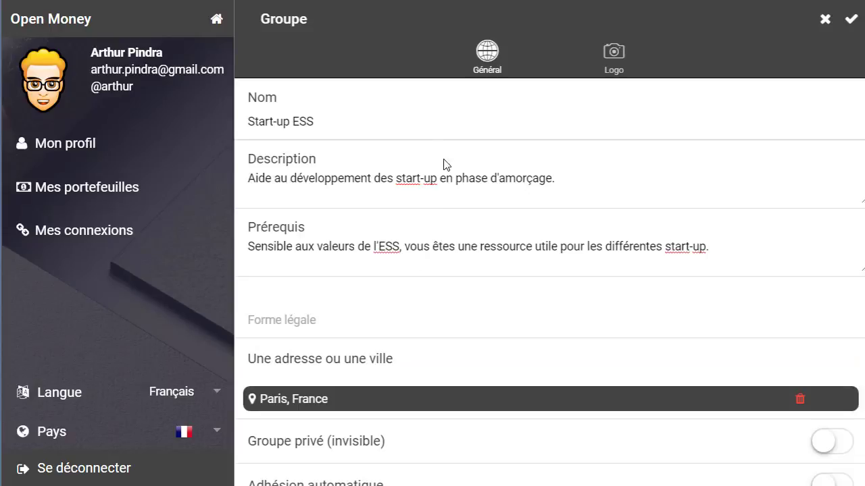
left_click(851, 23)
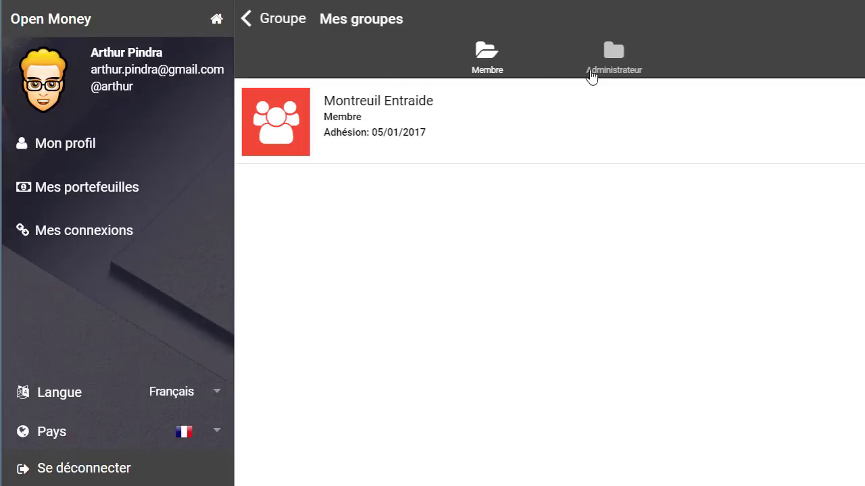
Step: Open Start-up ESS among the administered groups, review its general information and member list, and return to the group list
left_click(591, 76)
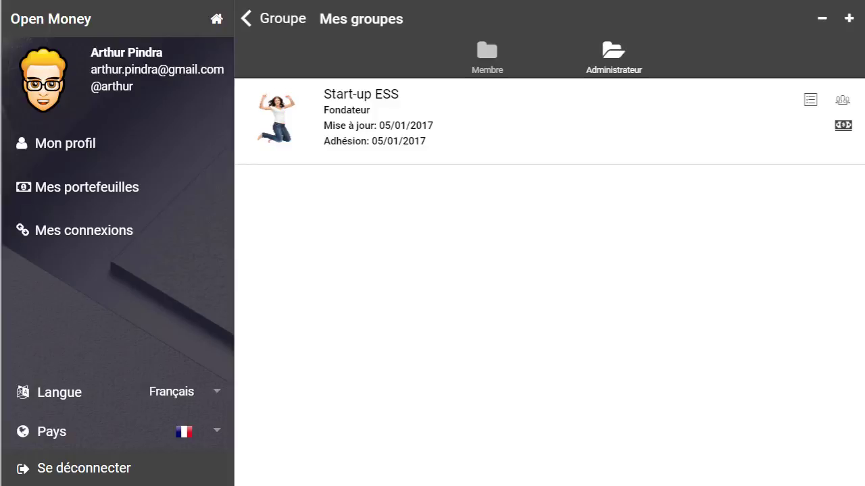
left_click(348, 113)
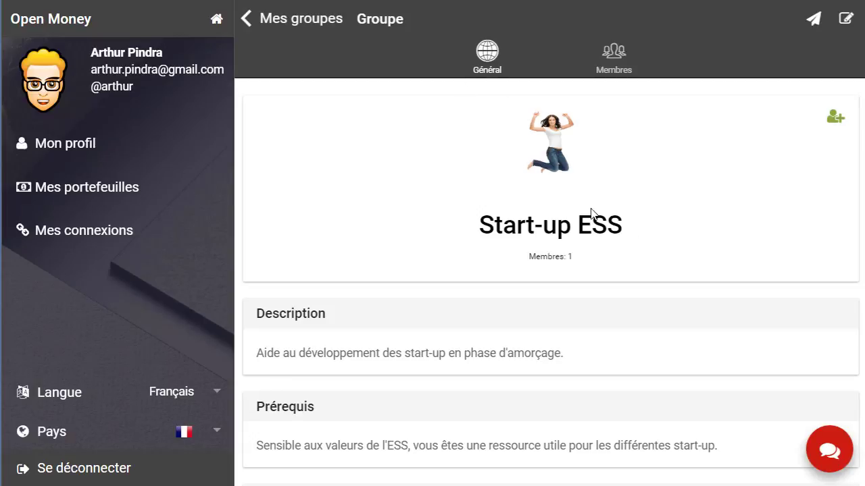
scroll(740, 233, "down", 2)
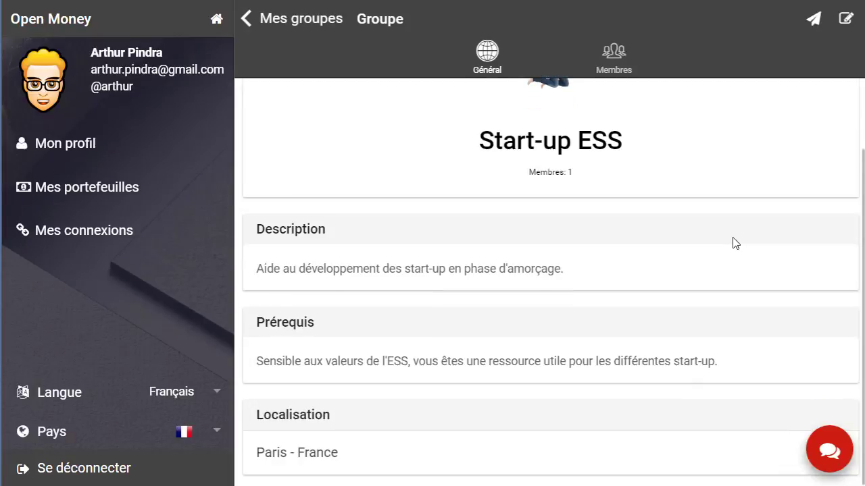
scroll(629, 396, "up", 2)
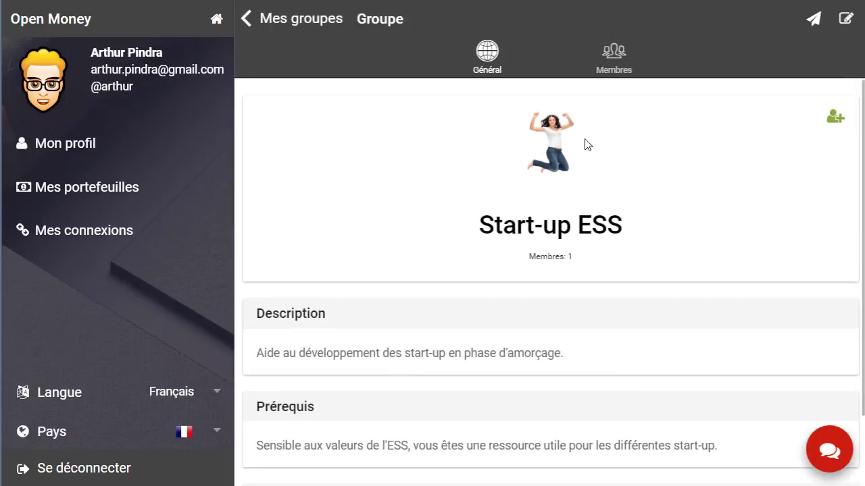
left_click(613, 60)
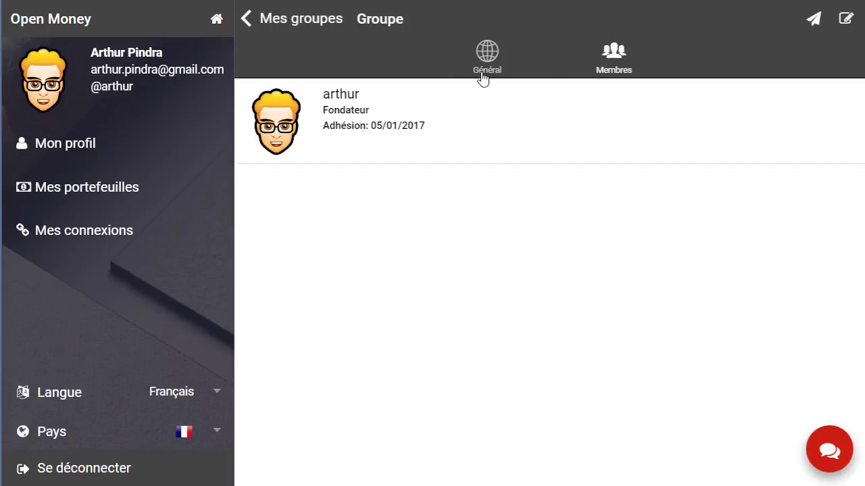
left_click(498, 59)
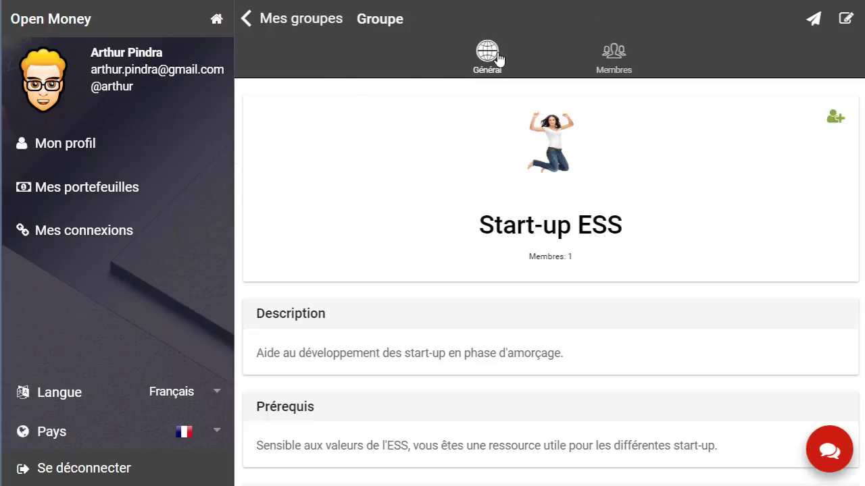
left_click(248, 23)
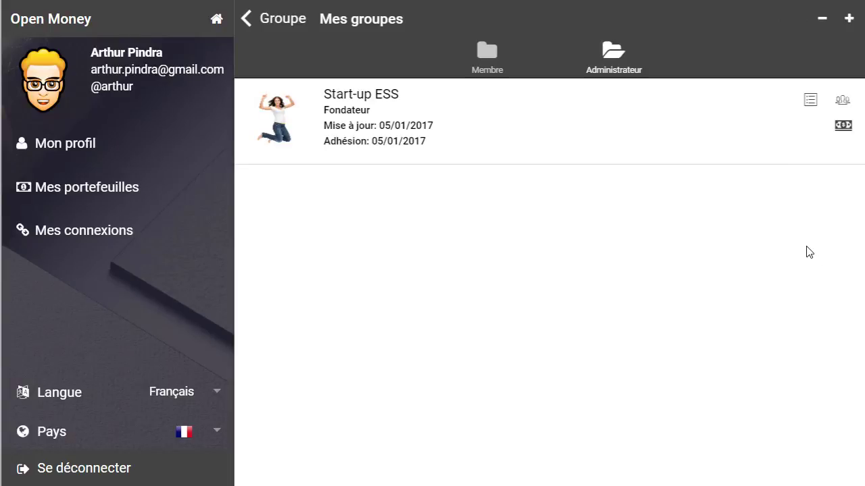
Step: Open the categories of the Start-up ESS group and add a service category named "Juridique"
left_click(811, 105)
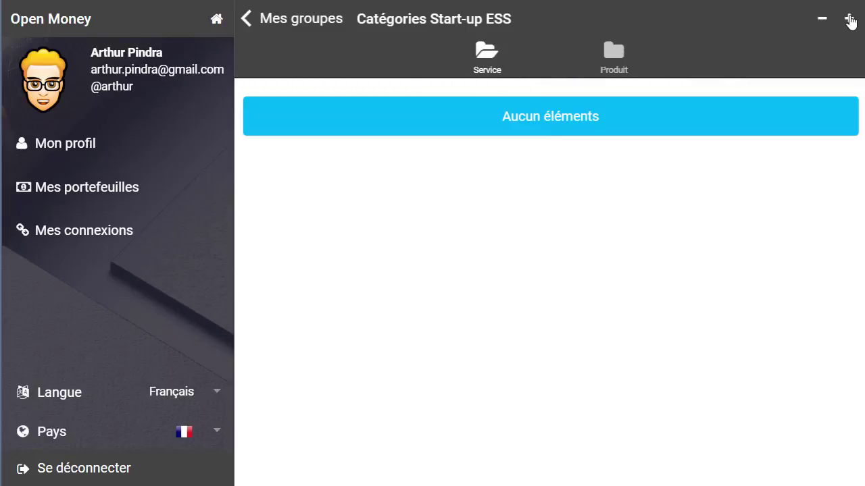
left_click(850, 22)
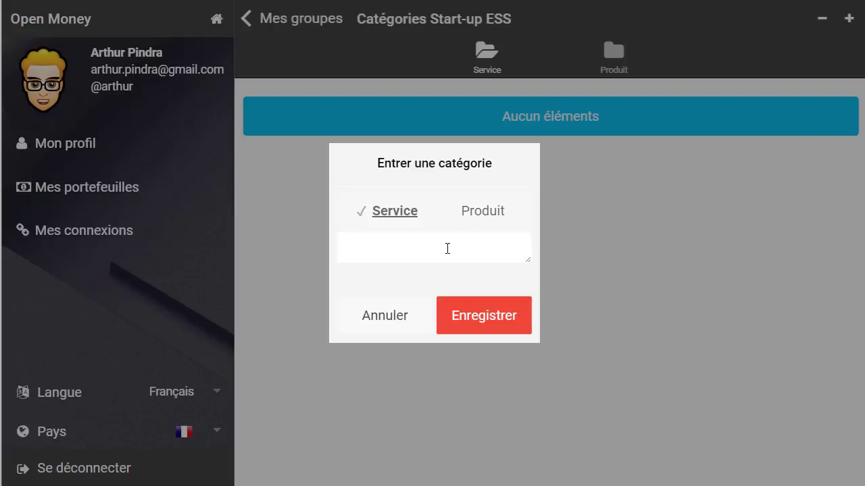
left_click(447, 249)
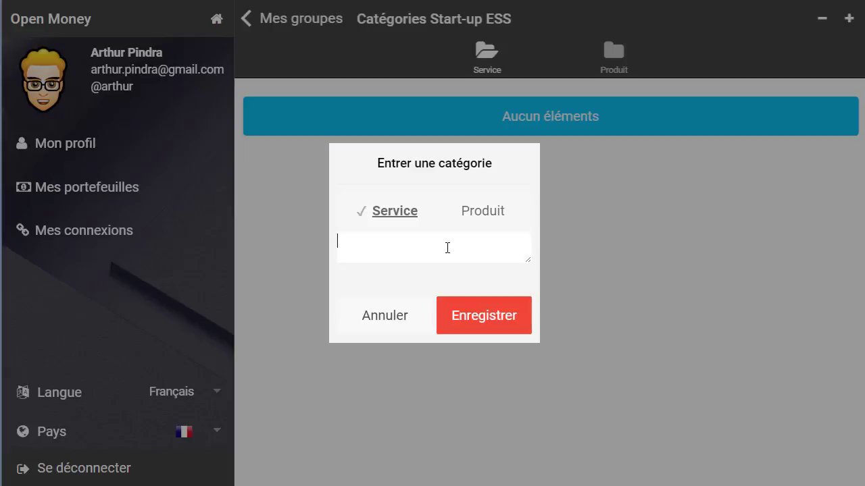
type("Juridique")
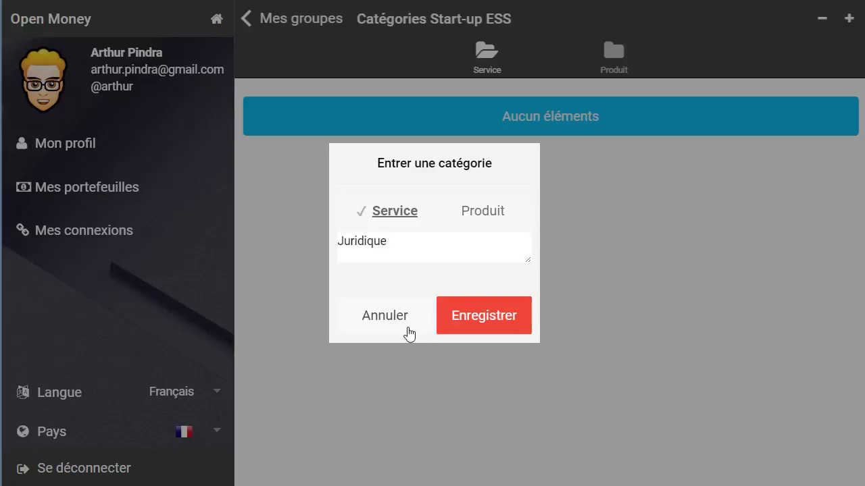
left_click(498, 322)
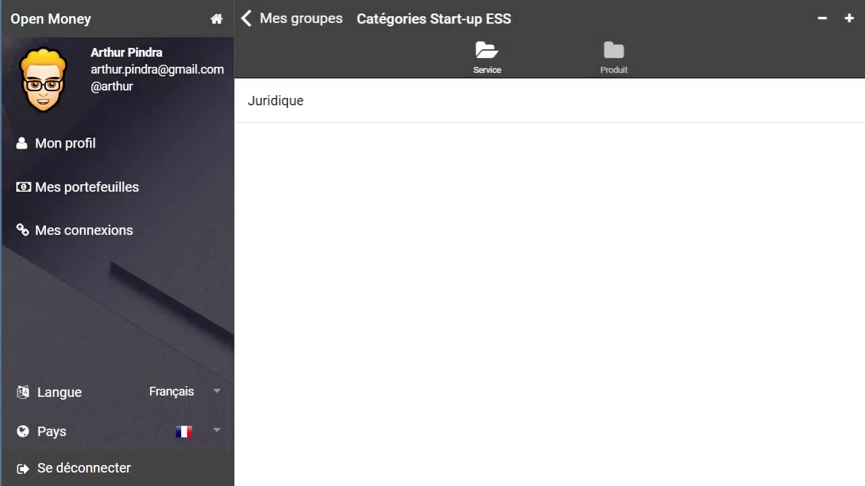
Step: Add a second service category named "Communication" to the Start-up ESS group
left_click(849, 20)
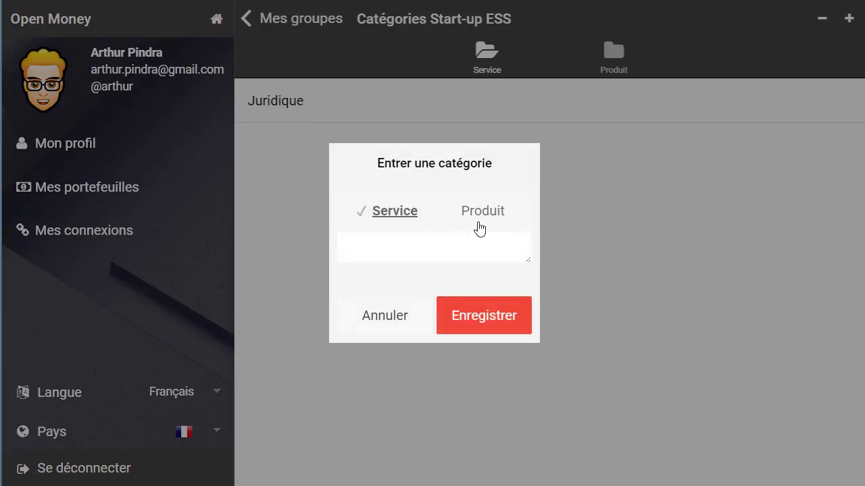
type("Communicartio")
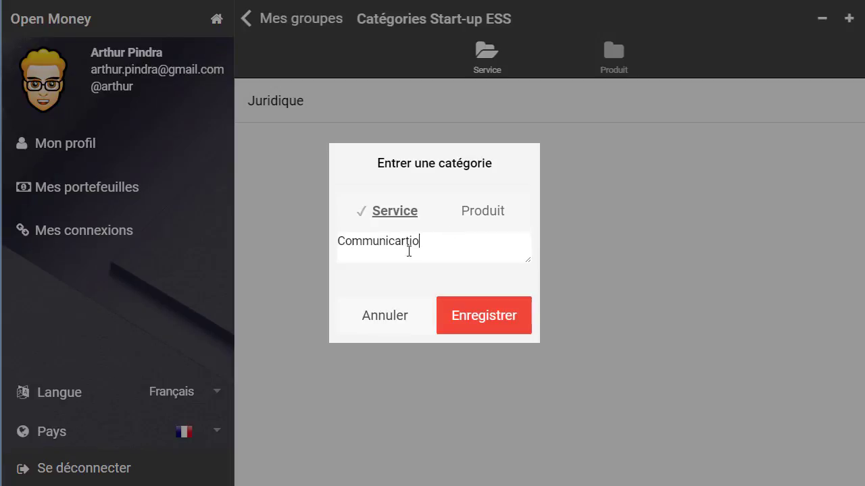
key("BackSpace")
key("BackSpace")
key("BackSpace")
type("tion")
left_click(486, 327)
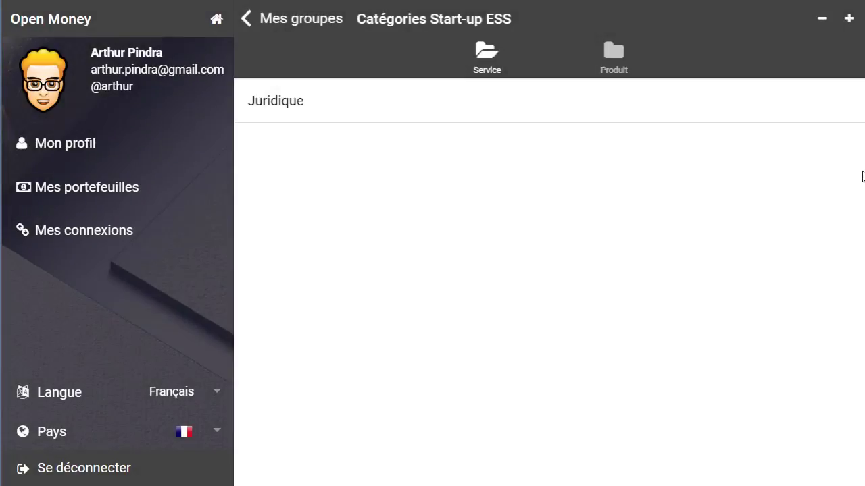
Step: Add two service categories named "Marketing" and "RH" to the Start-up ESS group
left_click(849, 20)
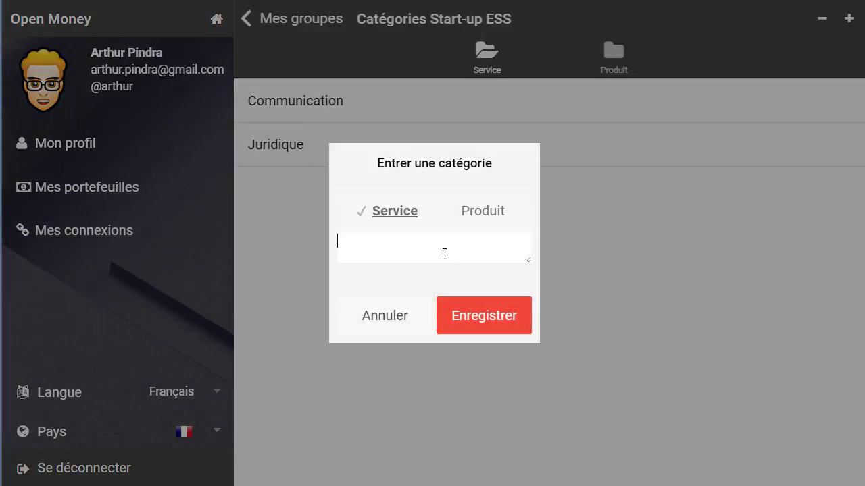
type("Marketing")
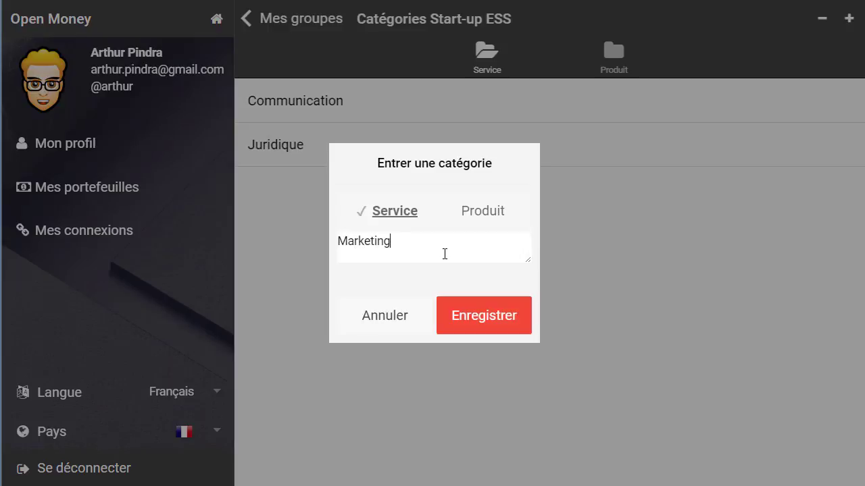
left_click(494, 326)
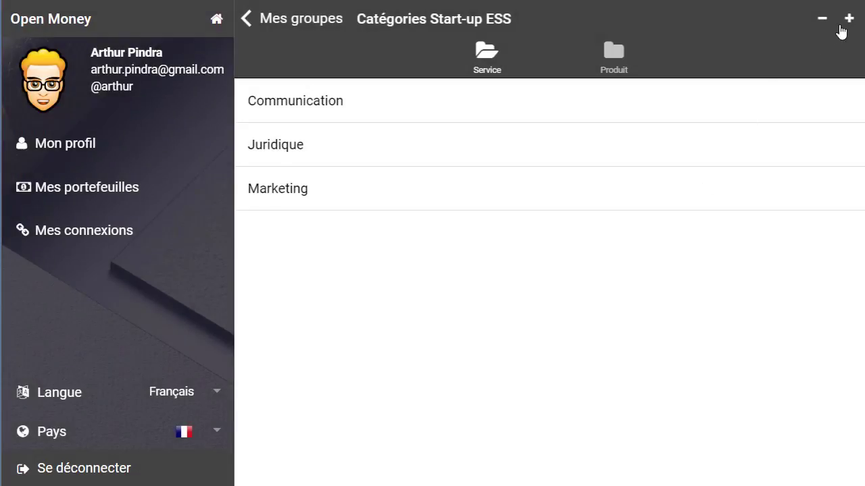
left_click(846, 22)
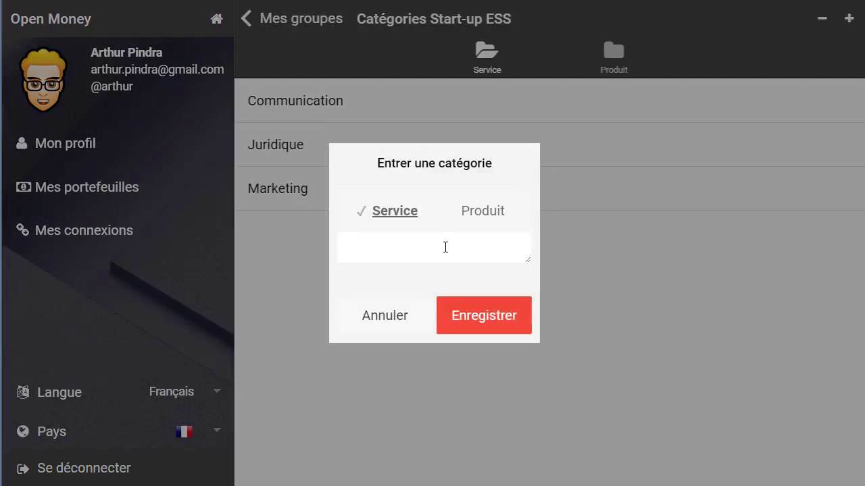
type("RH")
left_click(488, 330)
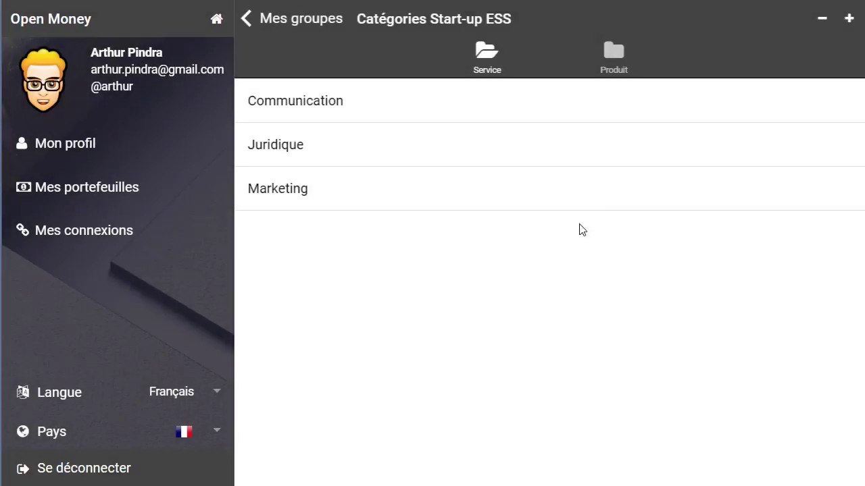
Step: Add two service categories named "Stratégie" and "Informatique" to the Start-up ESS group
left_click(855, 22)
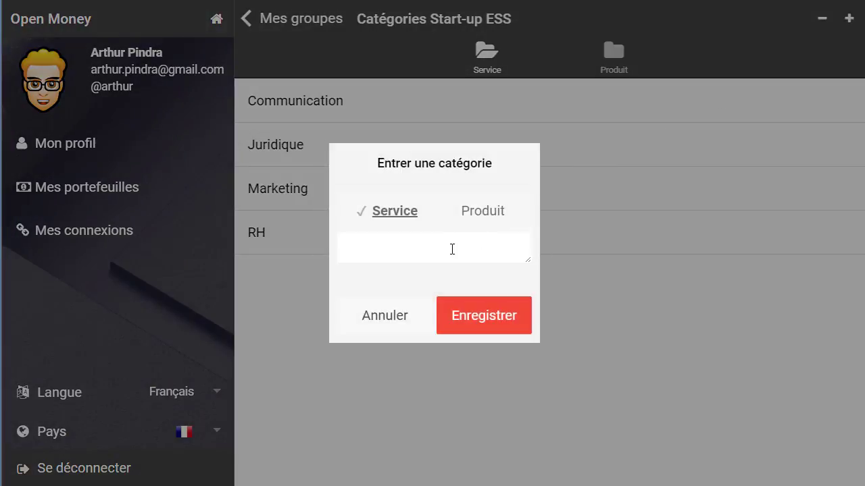
type("Stratégie")
left_click(487, 329)
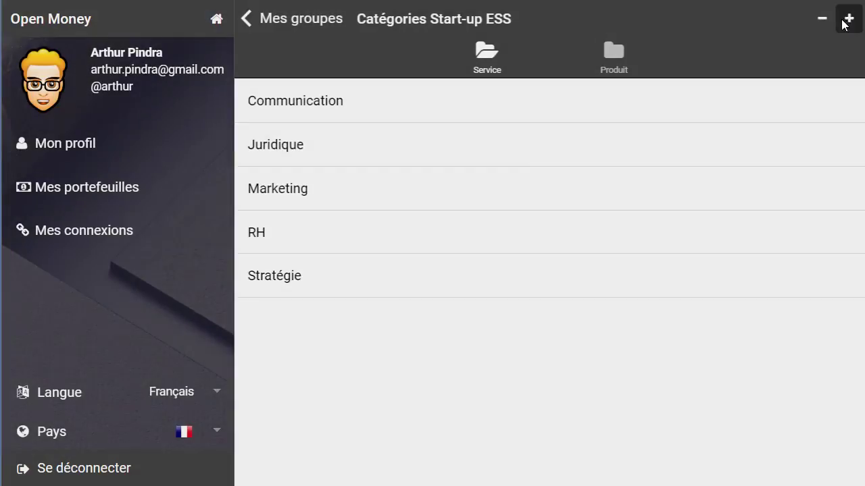
left_click(849, 19)
type("Info")
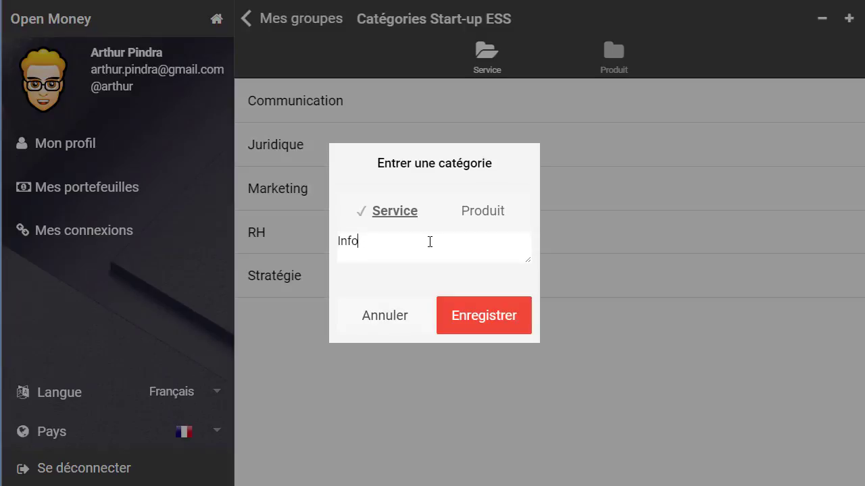
type("rmatique")
left_click(494, 325)
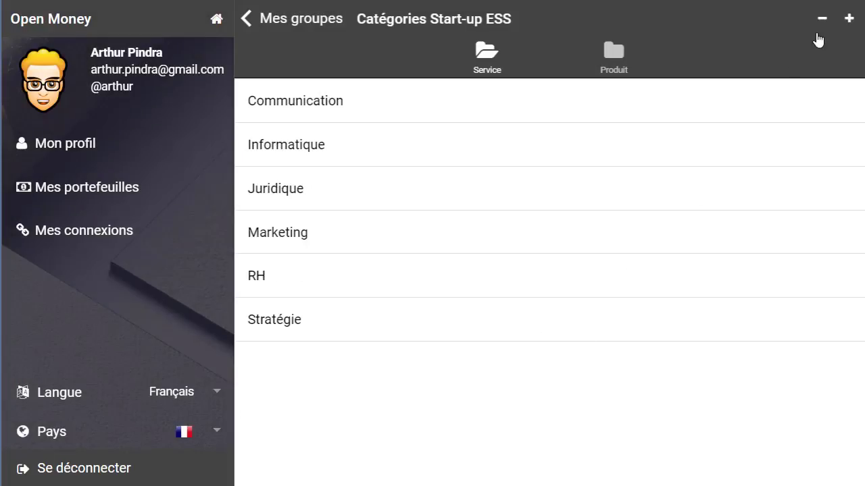
Step: Add a service category named "Développement" to the Start-up ESS group
left_click(849, 22)
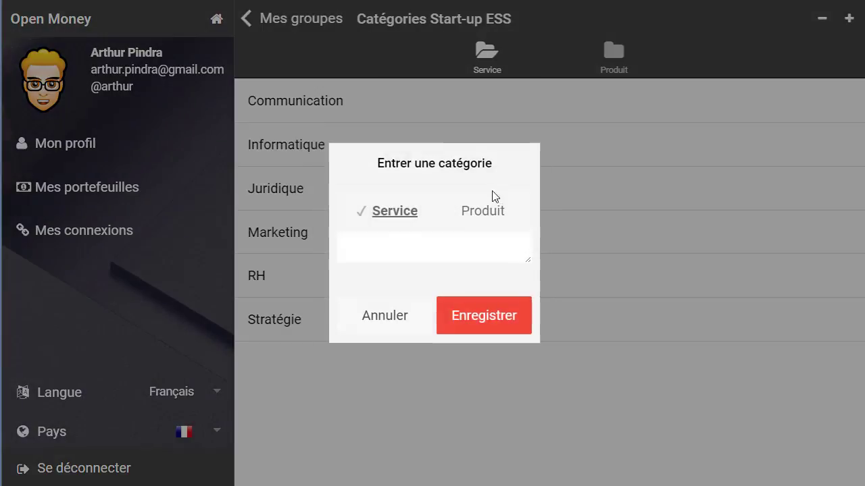
type("Développement")
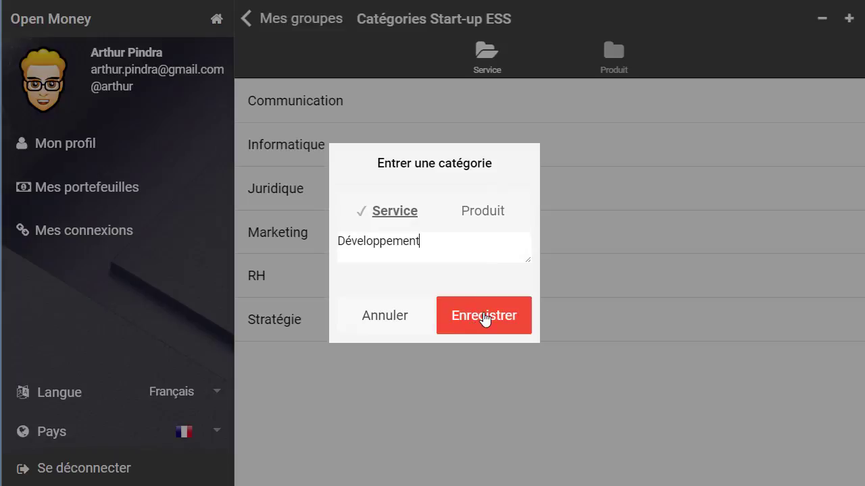
left_click(484, 319)
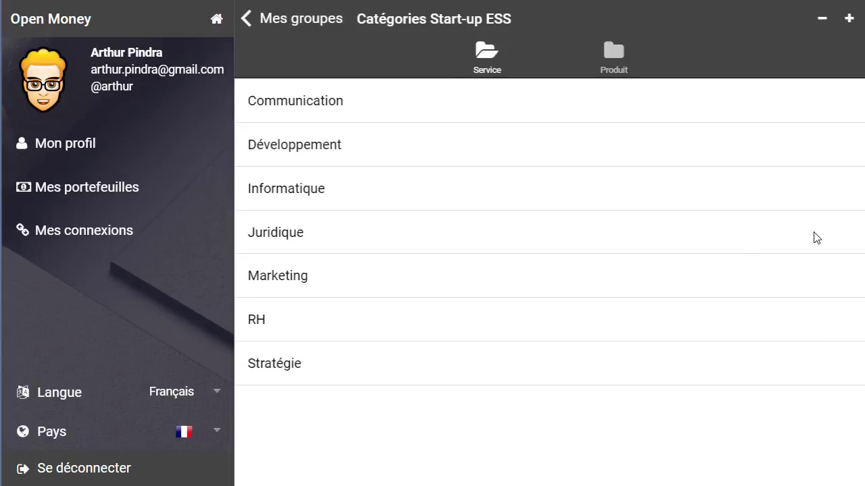
Step: Open the Juridique category for editing and cancel, and switch the category list's deletion mode on and off
left_click_drag(817, 237, 737, 231)
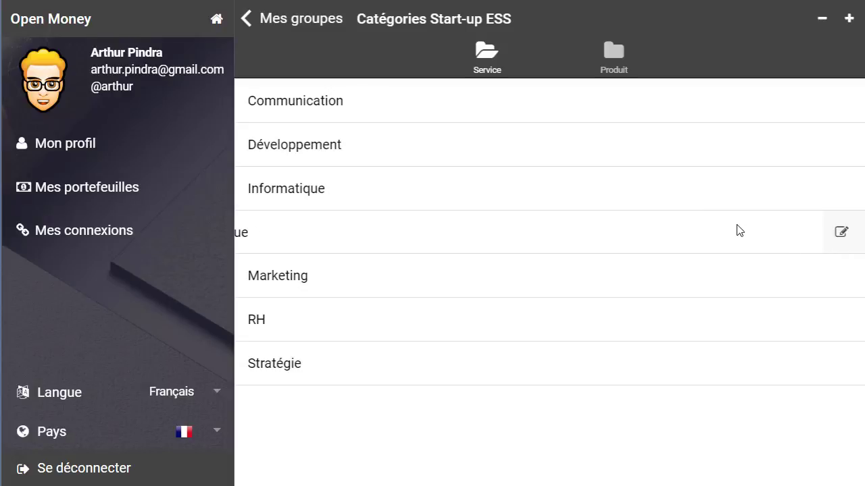
left_click(841, 236)
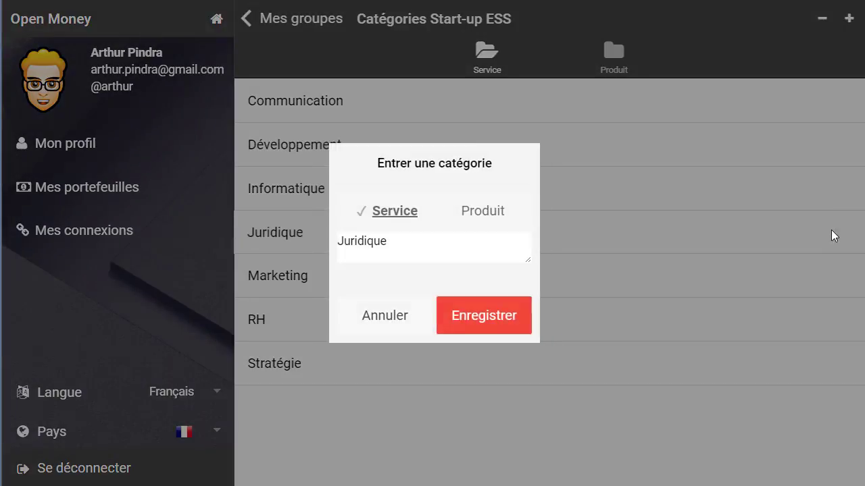
left_click(400, 318)
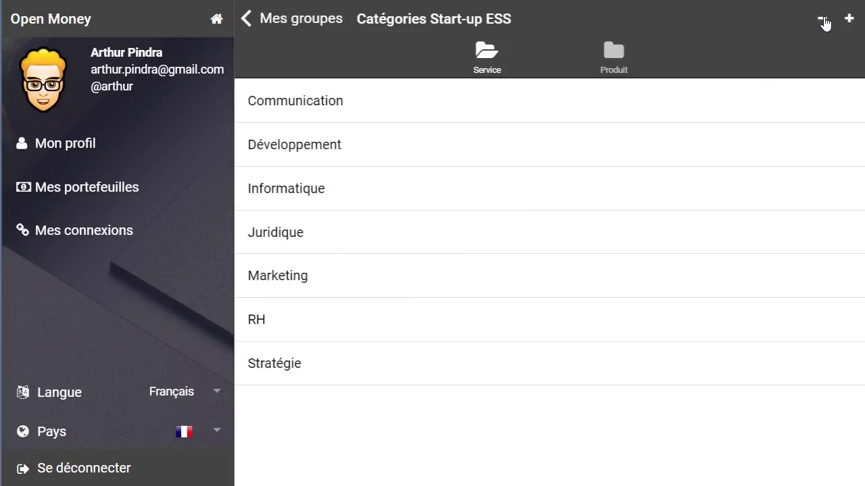
left_click(823, 21)
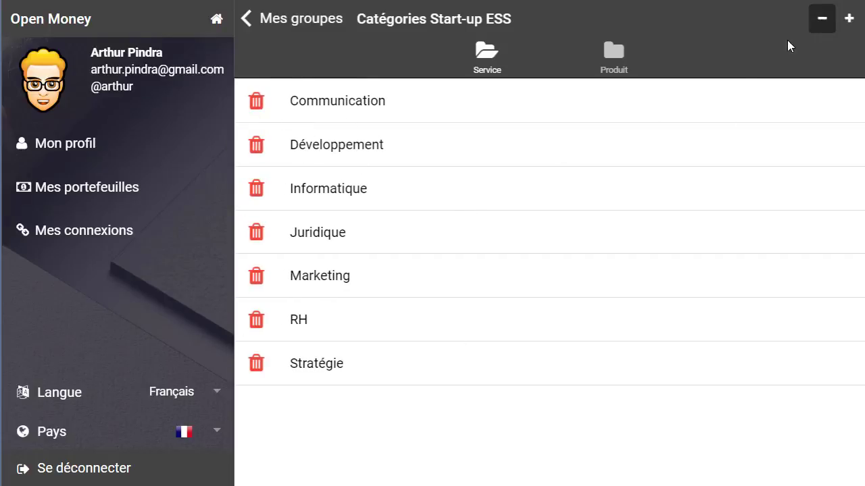
left_click(822, 24)
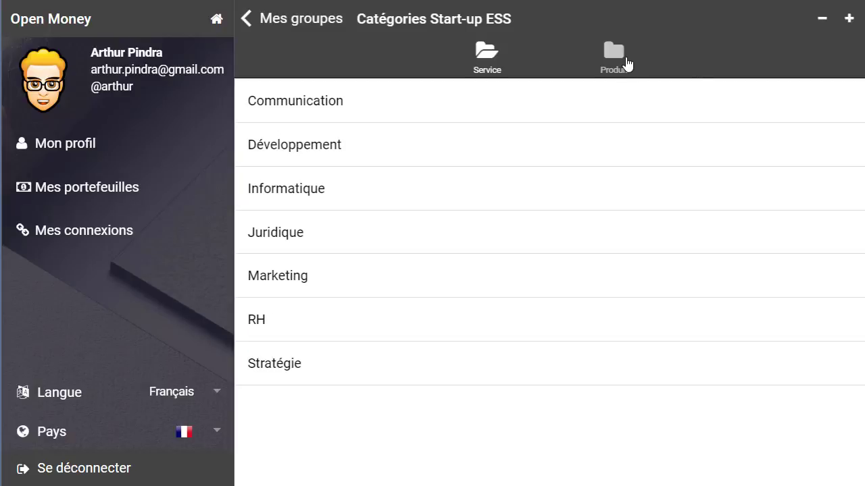
Step: View the Start-up ESS group's product categories, go back to its service categories and return to the group list
left_click(613, 54)
left_click(491, 64)
left_click(247, 20)
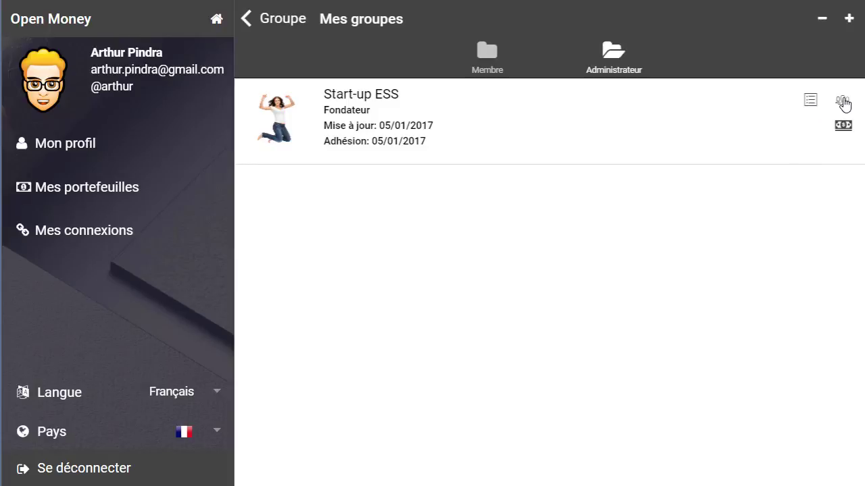
Step: Open the Start-up ESS member list and send an invitation to the first invitee's username with the message "On t'attend !"
left_click(843, 103)
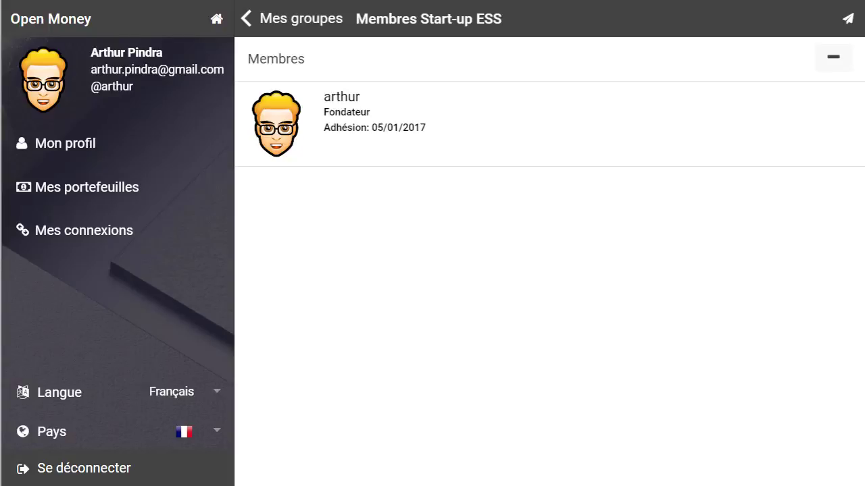
left_click(847, 23)
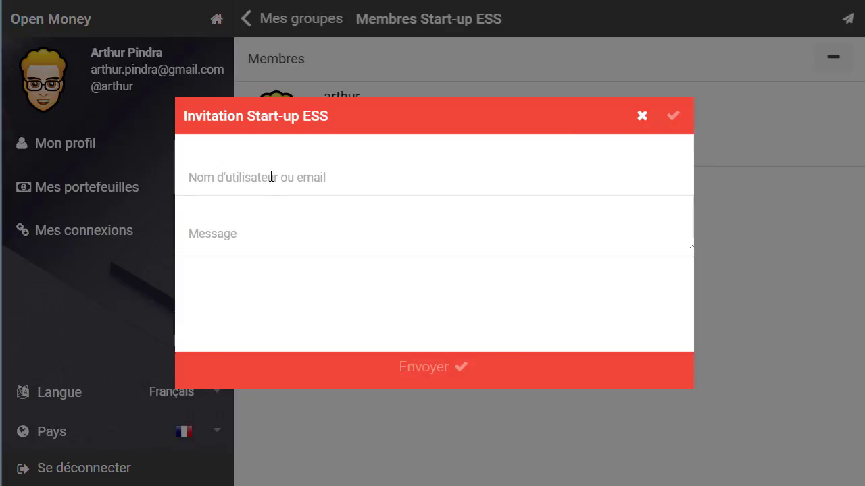
left_click(306, 174)
type("guillaum")
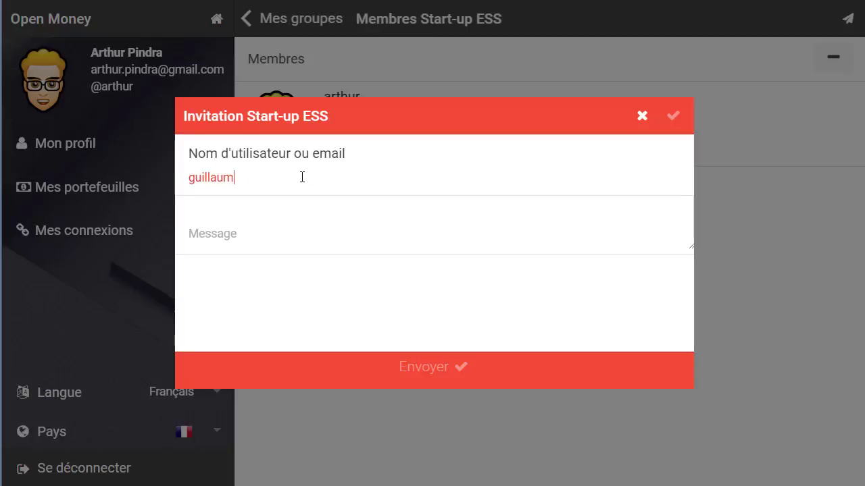
type("e07")
key("Tab")
type("On t")
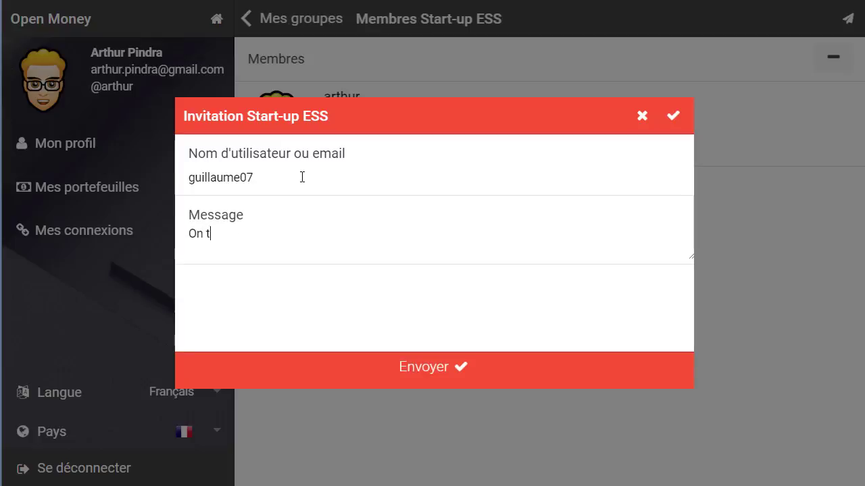
type("'attend !")
left_click(427, 370)
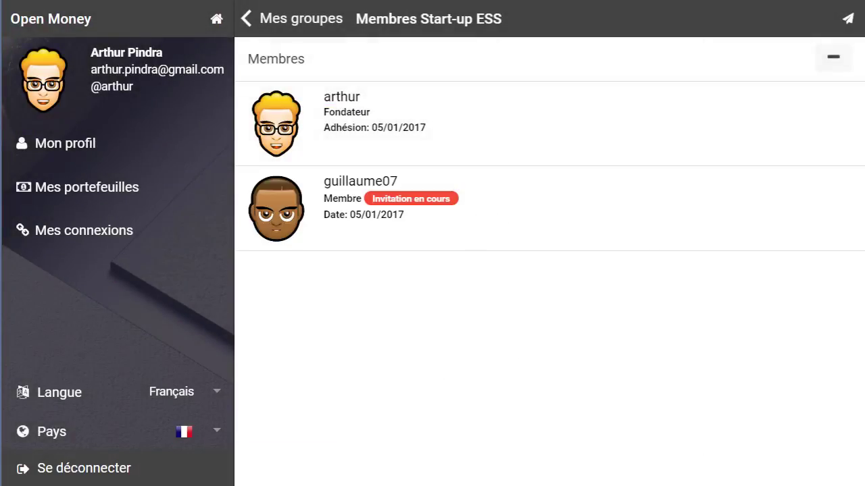
Step: Send a second group invitation to another user's username with the message "A bientôt dans ce nouveau groupe..."
left_click(847, 25)
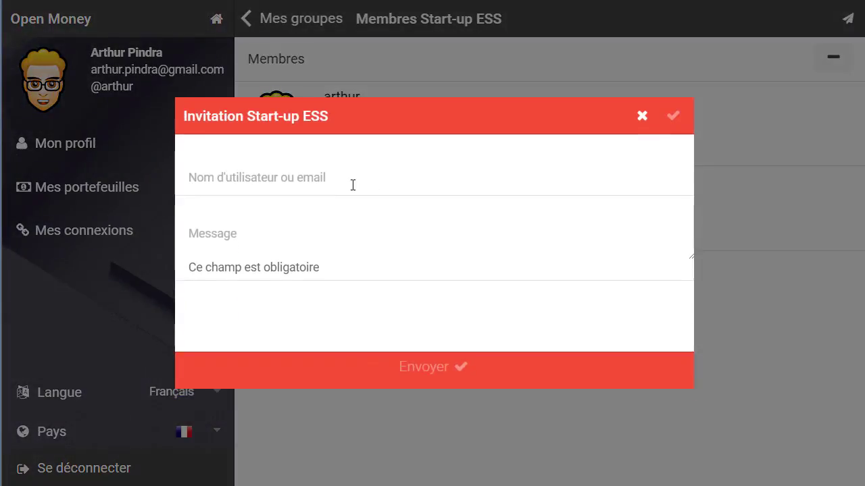
left_click(344, 181)
type("sophie")
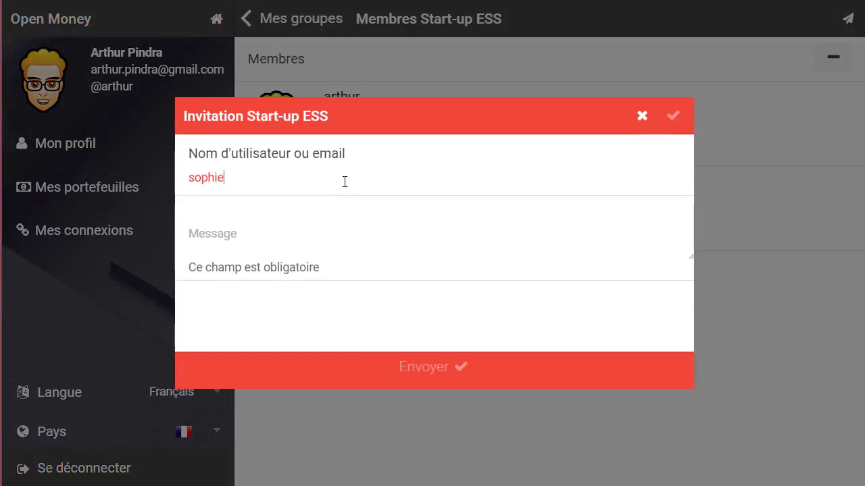
left_click(225, 235)
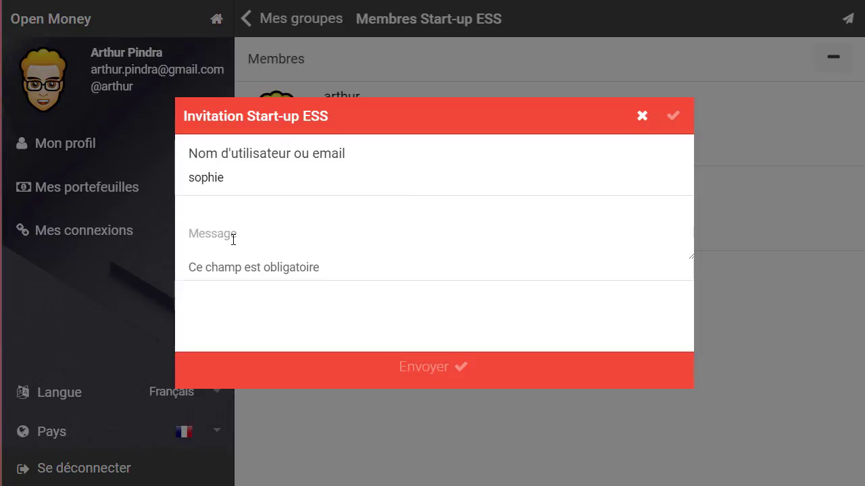
type("A bien")
type("ûd")
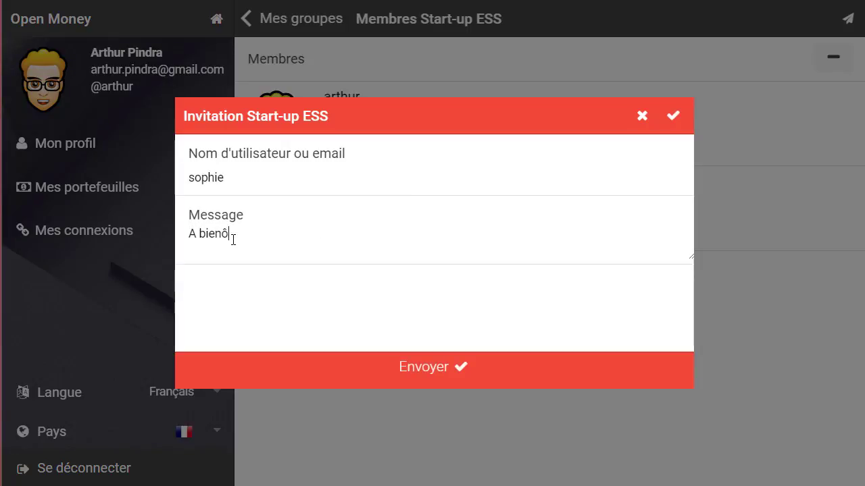
key("BackSpace")
key("BackSpace")
type("tôt dans ce nouv")
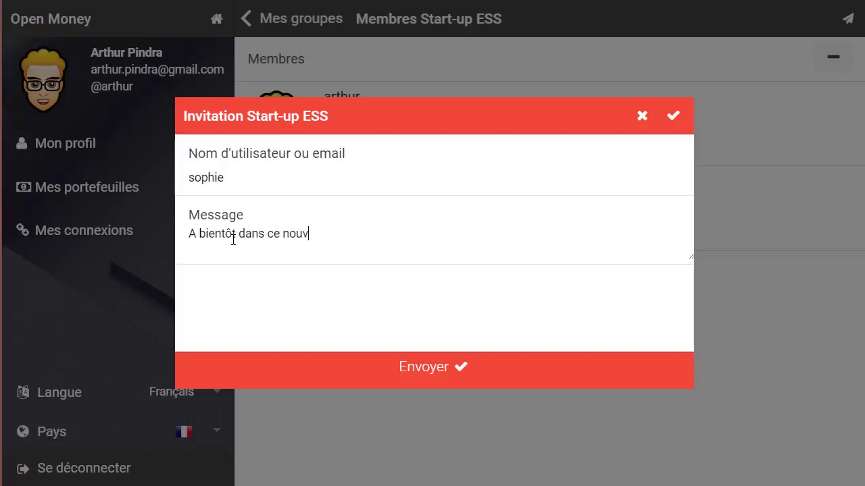
type("eau groupe...")
left_click(420, 371)
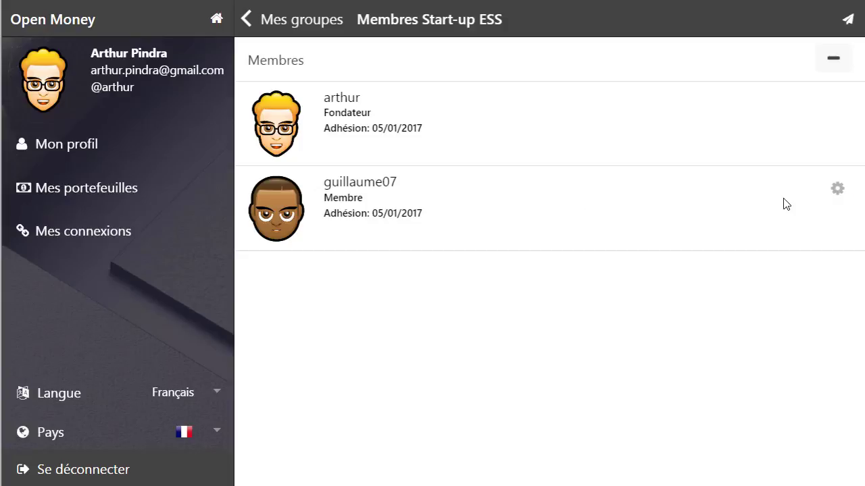
Step: Change the role of the newly joined Start-up ESS member to Administrateur and save it
left_click(838, 192)
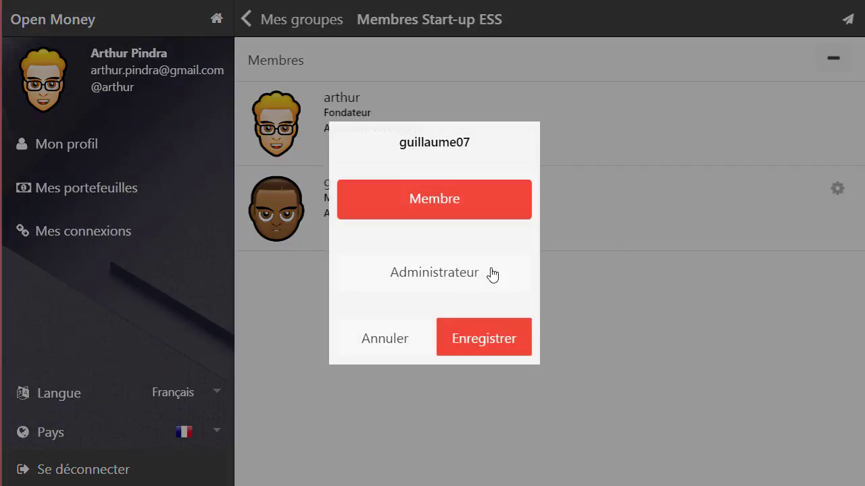
left_click(424, 276)
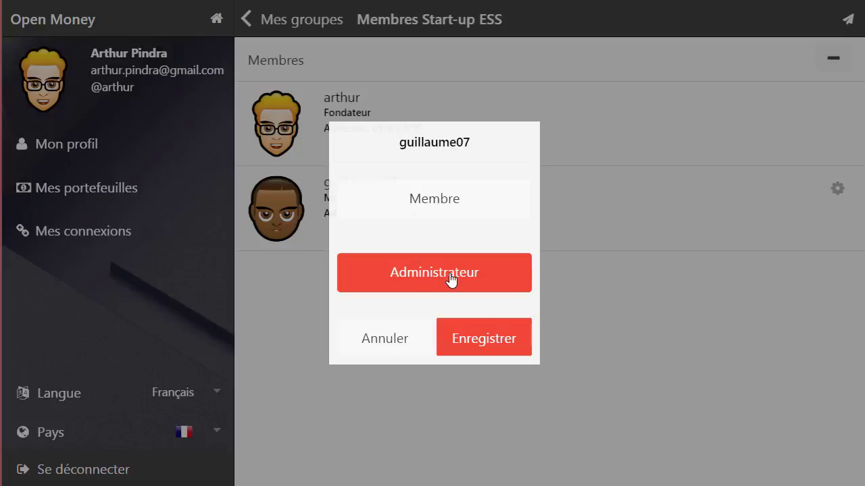
left_click(488, 342)
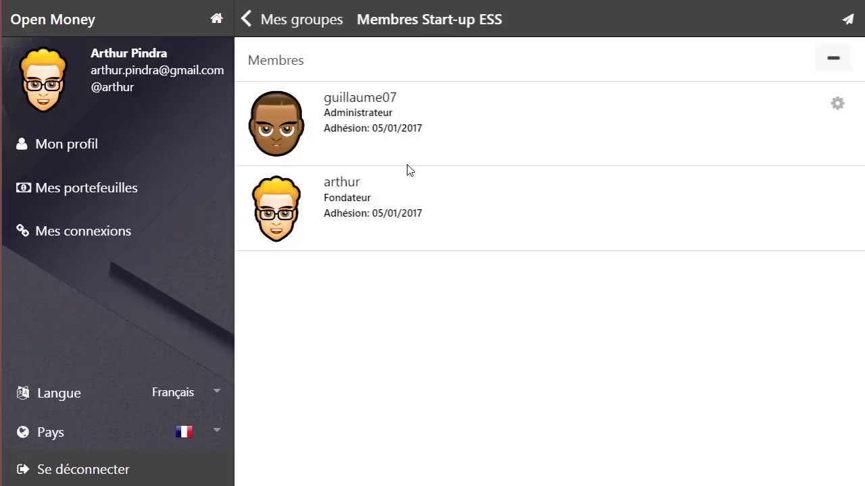
Step: Open the profile of the group's new administrator and review its languages, classified ads, connections and groups
left_click(356, 105)
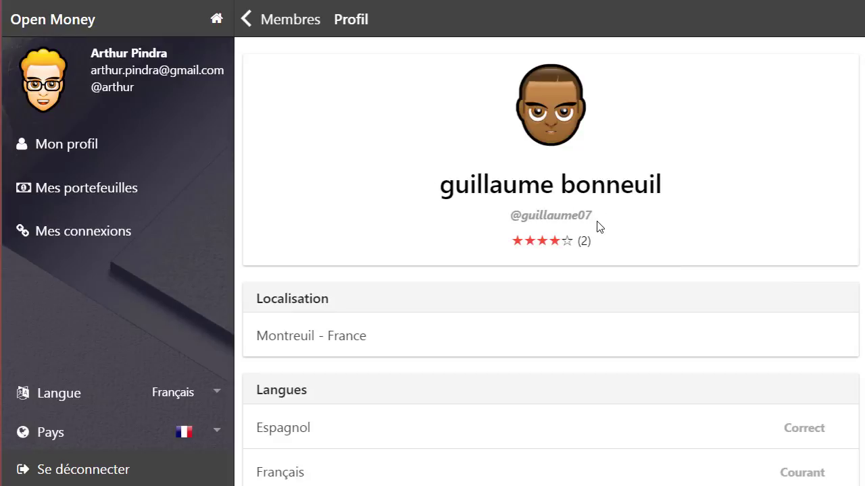
scroll(597, 226, "down", 8)
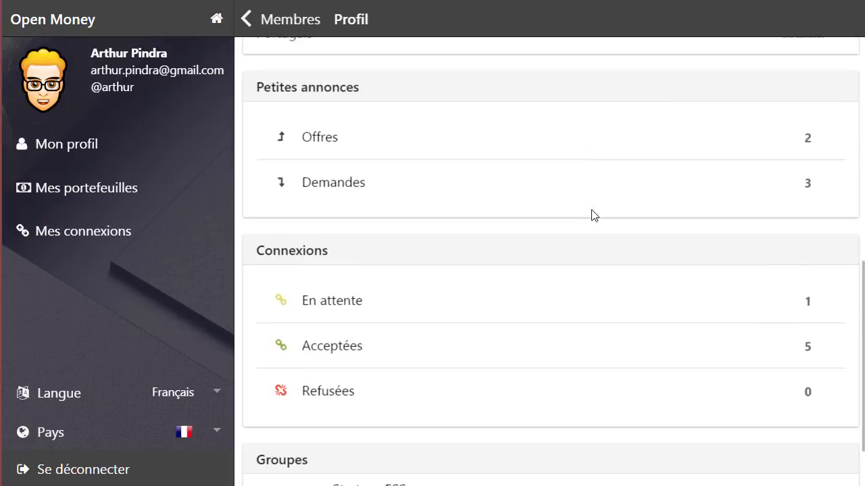
scroll(591, 216, "down", 2)
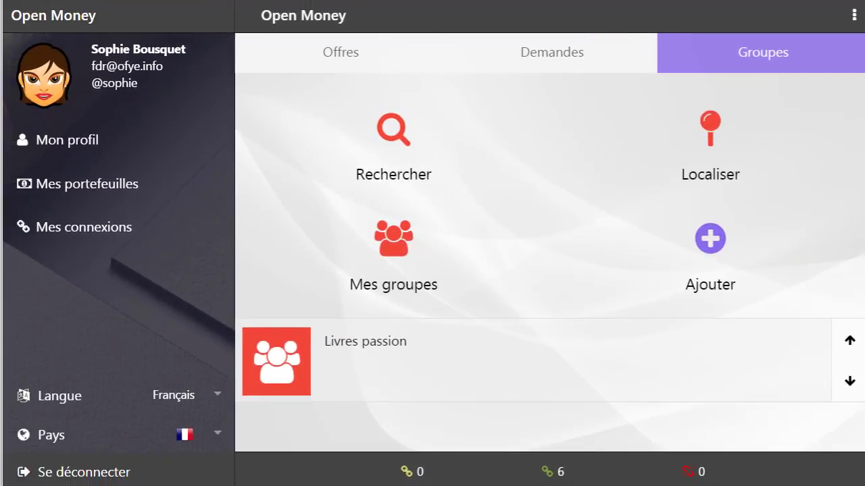
Step: Open the list of own groups and briefly reveal the delete action on the rejected Start-up ESS invitation
left_click(391, 252)
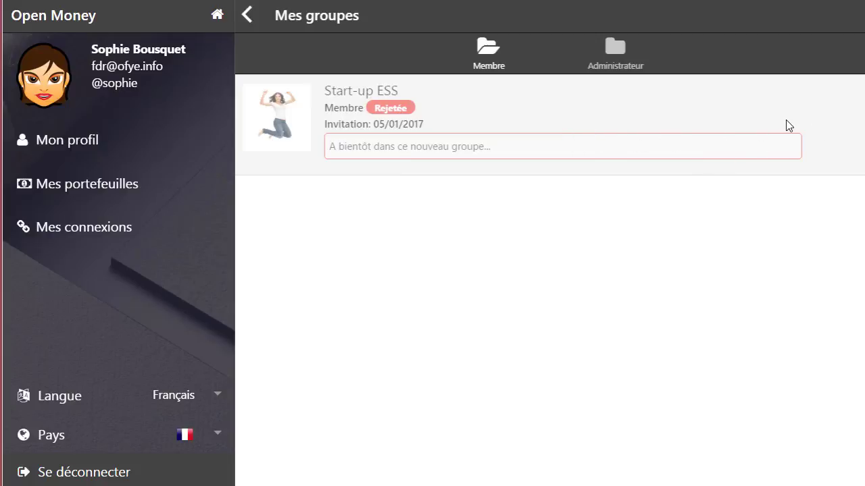
left_click_drag(793, 124, 741, 120)
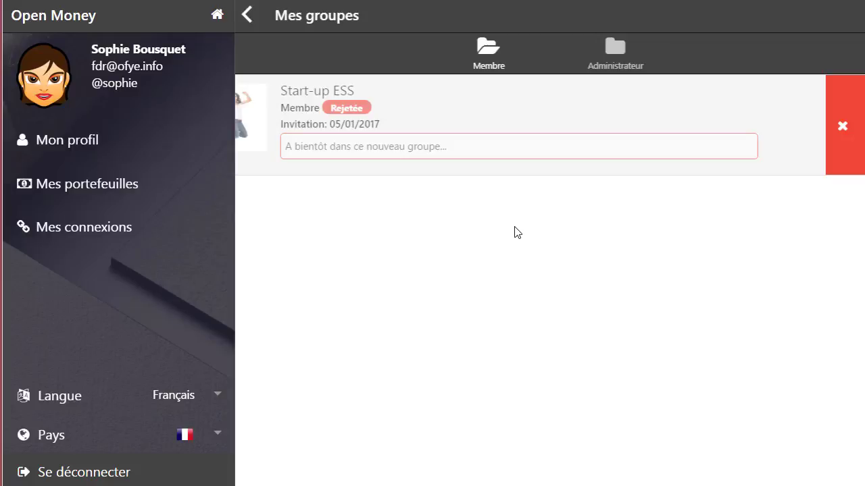
left_click_drag(520, 120, 588, 131)
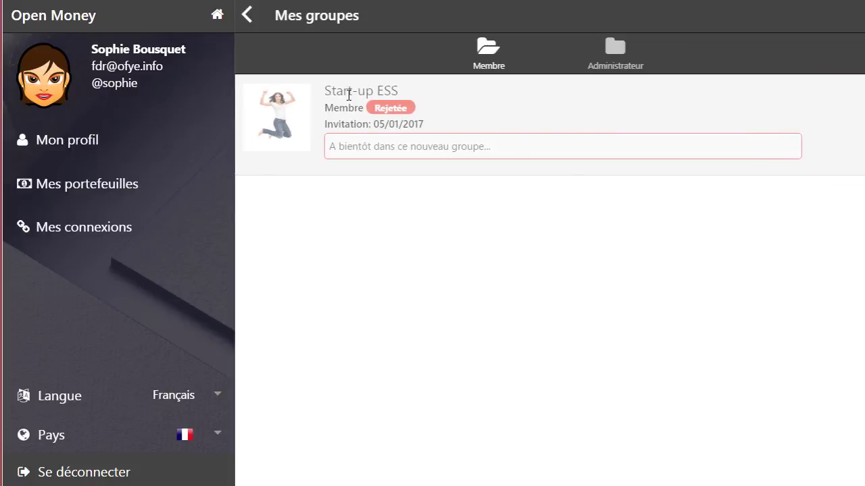
Step: Open the Start-up ESS group page, review its members and general information, and start a request to join the group
left_click(349, 93)
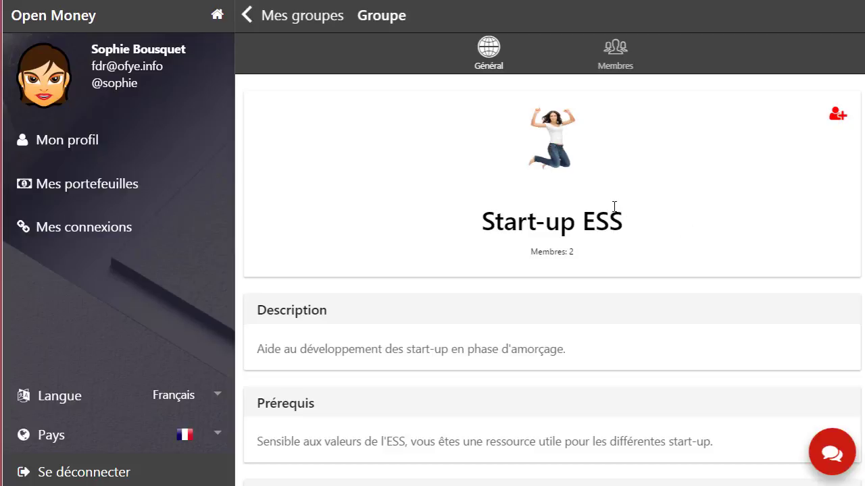
left_click(616, 53)
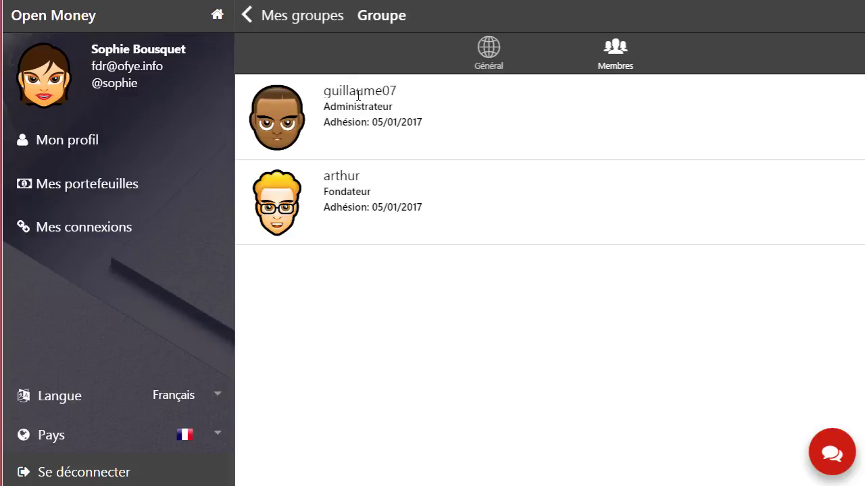
left_click(494, 58)
scroll(567, 287, "down", 1)
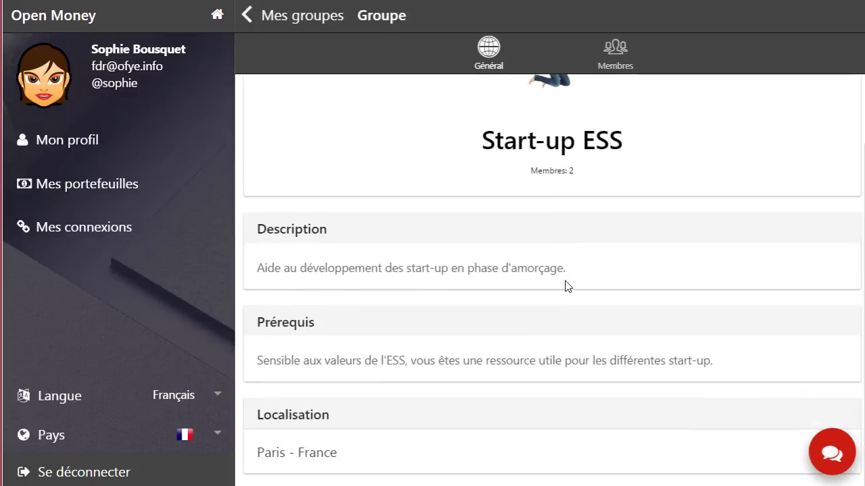
scroll(565, 277, "up", 1)
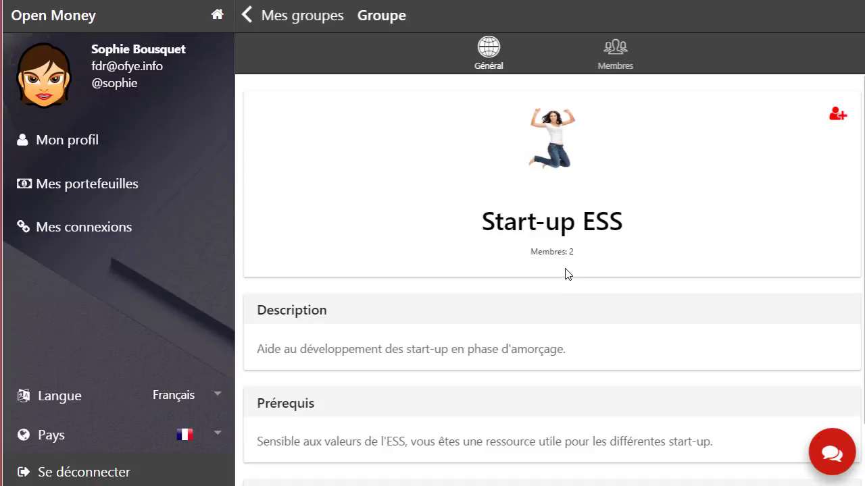
left_click(837, 116)
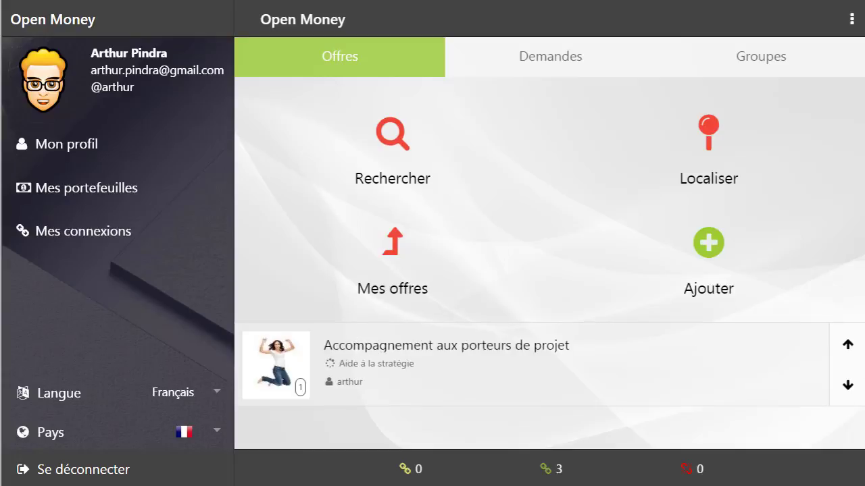
Step: In the founder's account, open the service offer search and restrict it to the groups Montreuil Entraide and Start-up ESS
left_click(401, 142)
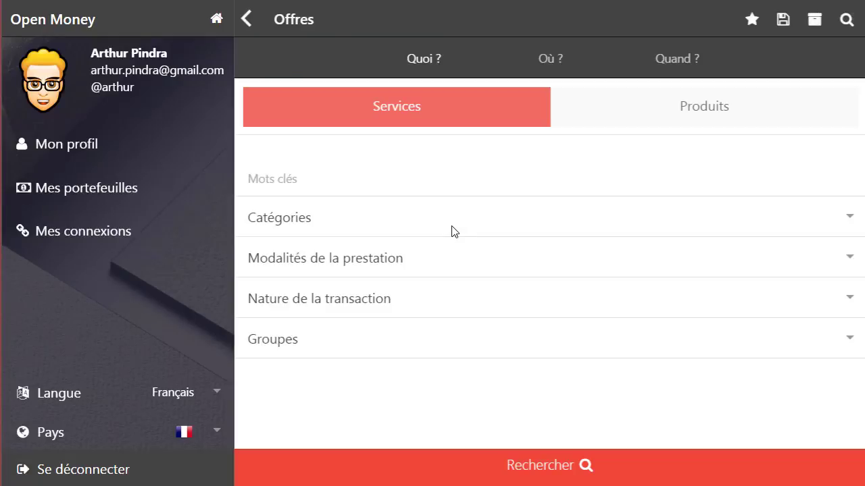
left_click(743, 346)
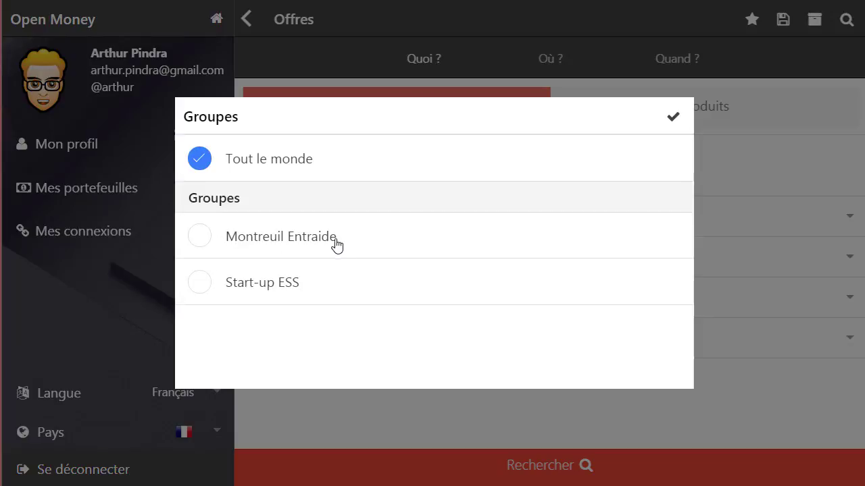
left_click(202, 283)
left_click(203, 241)
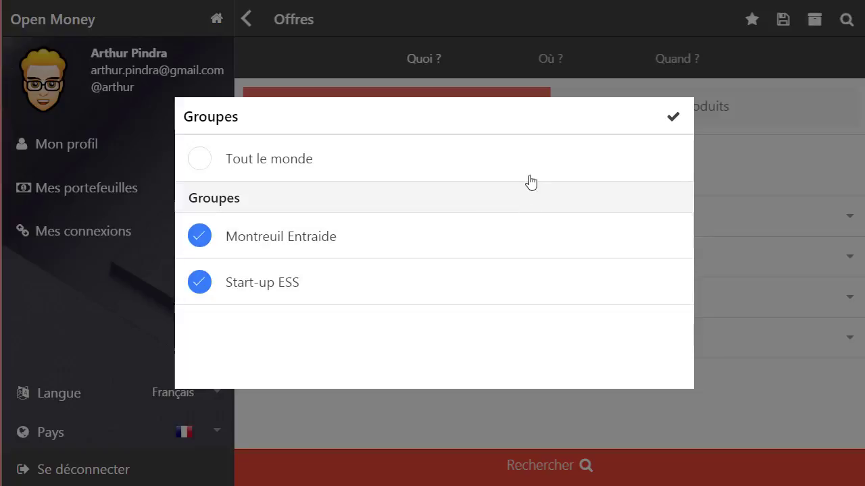
left_click(673, 119)
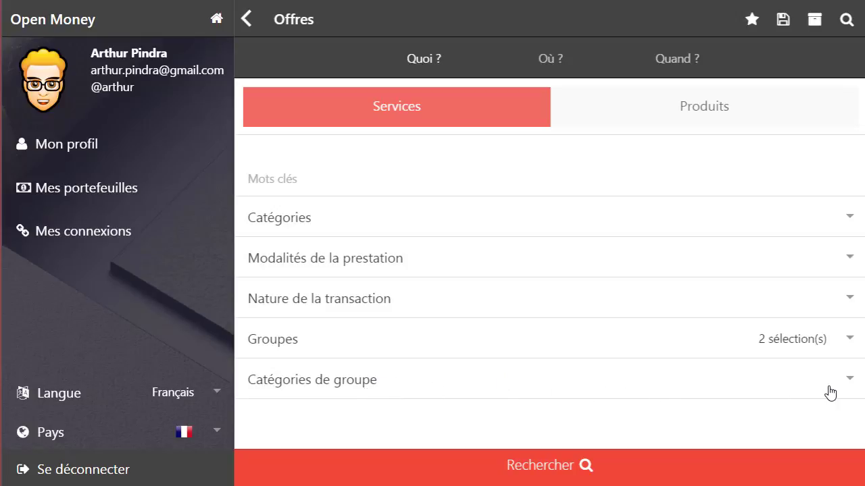
Step: Filter the offers by the Start-up ESS group categories Stratégie, Informatique and Développement and run the search
left_click(789, 389)
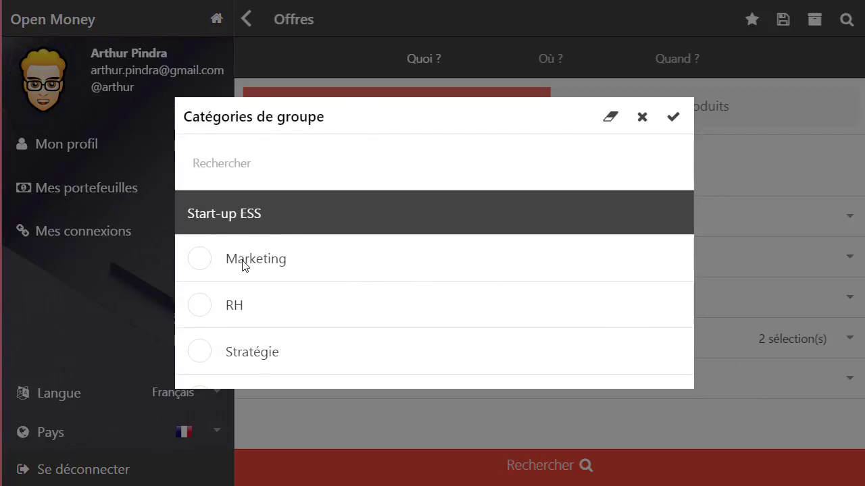
scroll(257, 260, "down", 5)
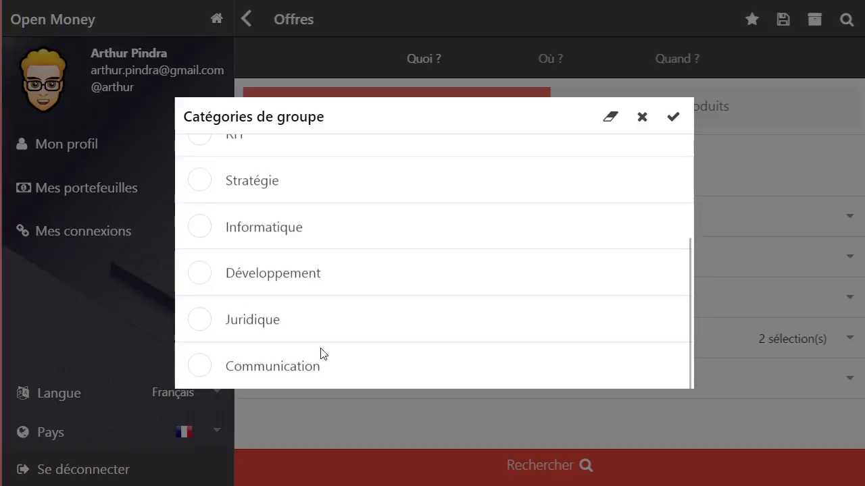
scroll(327, 351, "up", 3)
scroll(318, 338, "down", 1)
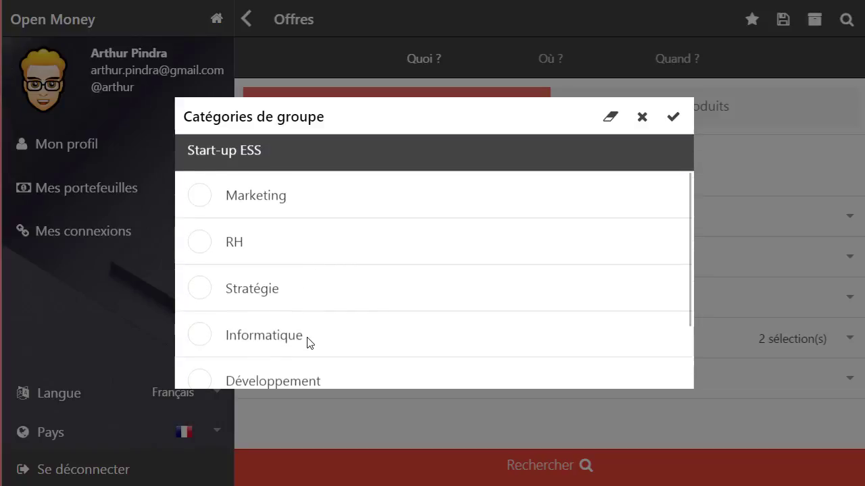
left_click(202, 293)
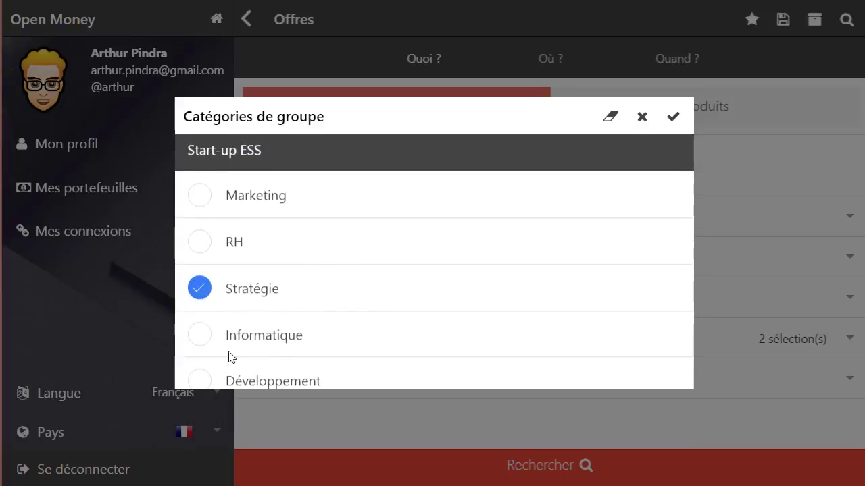
left_click(202, 339)
left_click(200, 381)
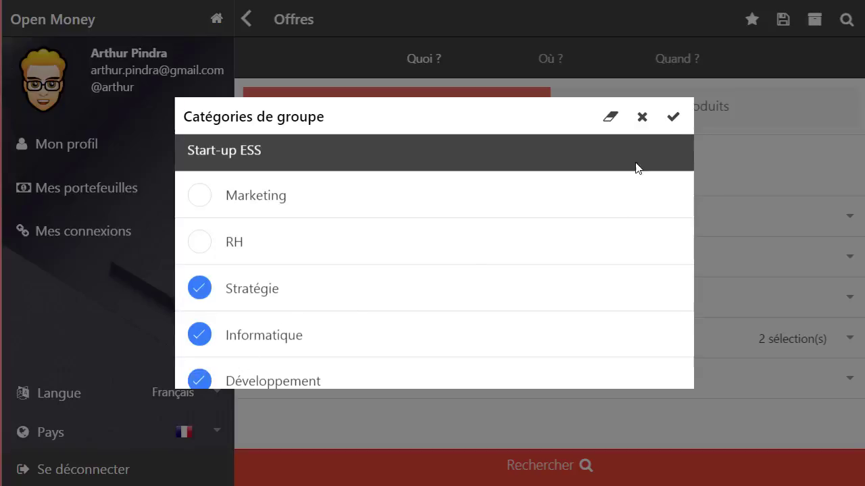
left_click(673, 116)
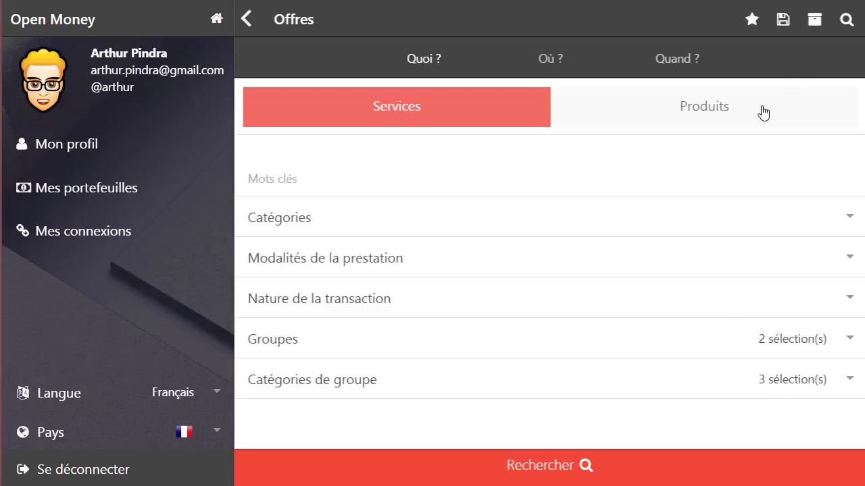
left_click(845, 21)
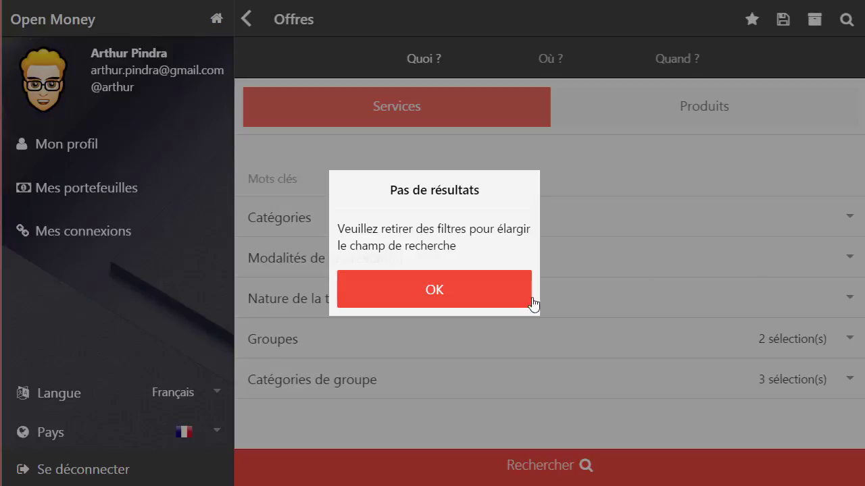
left_click(437, 297)
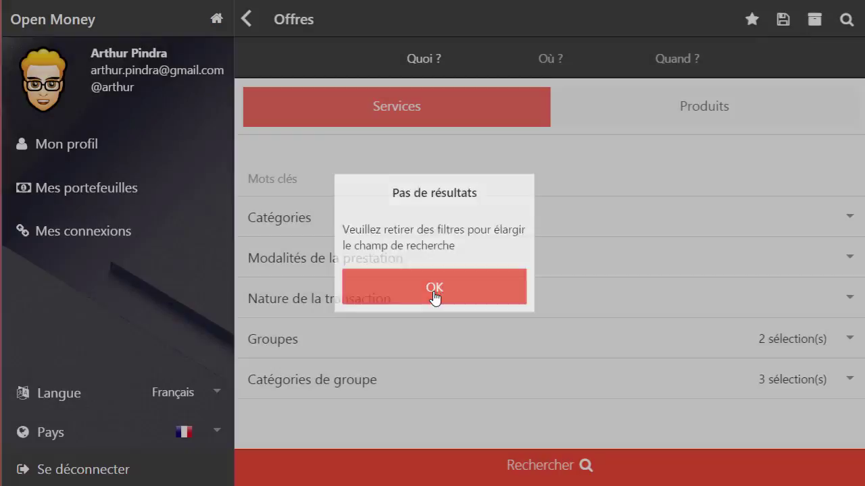
Step: Clear all group category filters, rerun the offer search across the two selected groups, and return to the home page
left_click(813, 382)
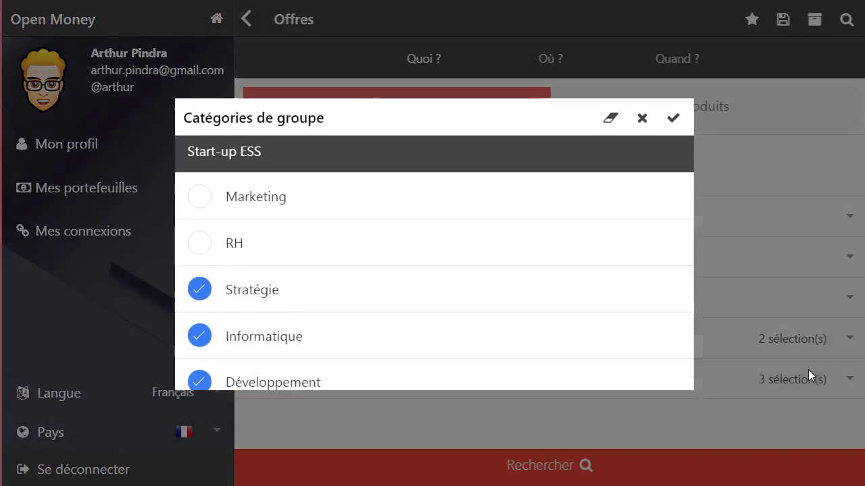
left_click(611, 119)
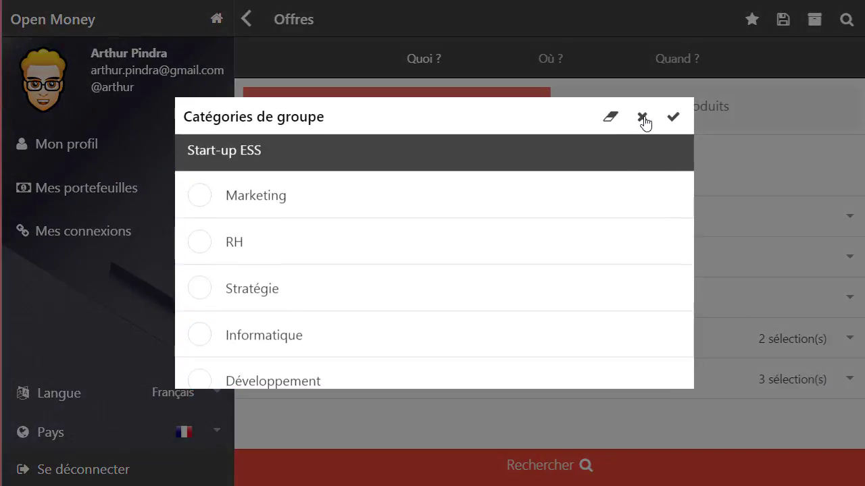
left_click(672, 118)
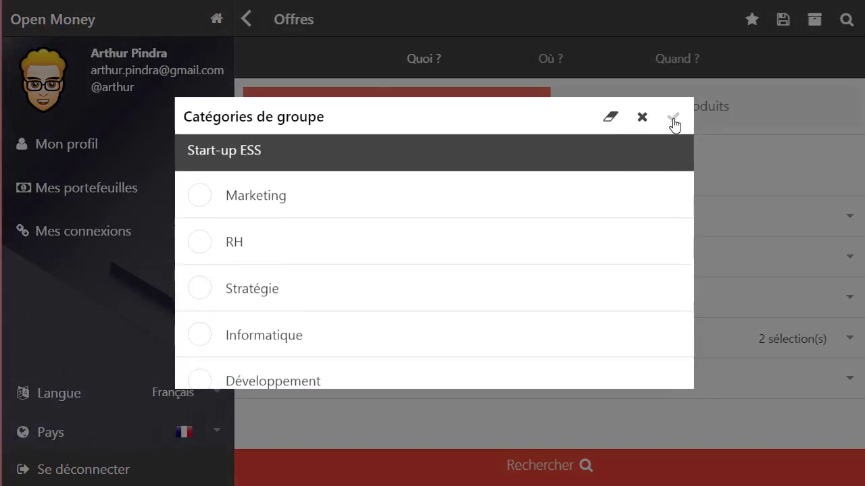
left_click(846, 20)
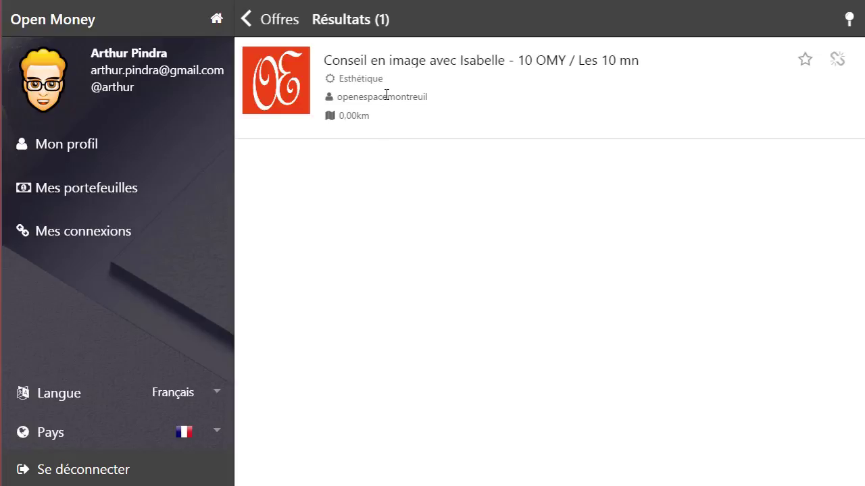
left_click(248, 27)
left_click(247, 19)
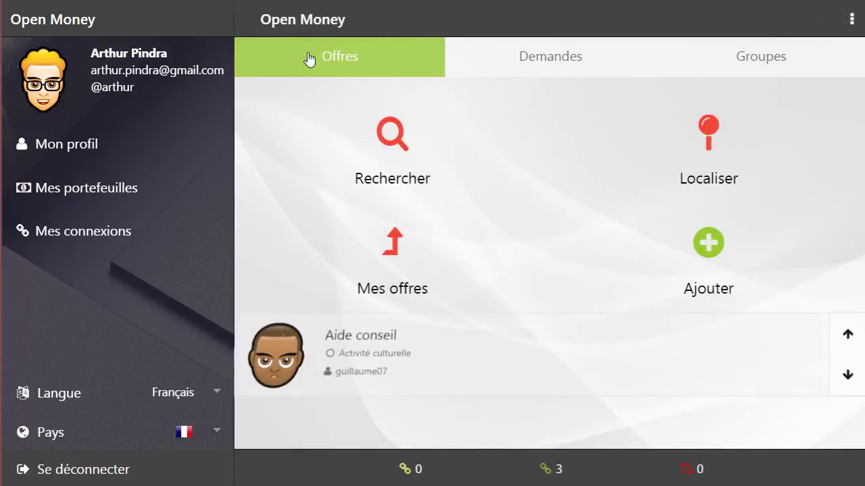
Step: Open the own service offer "Accompagnement aux porteurs de projet" for editing
left_click(388, 249)
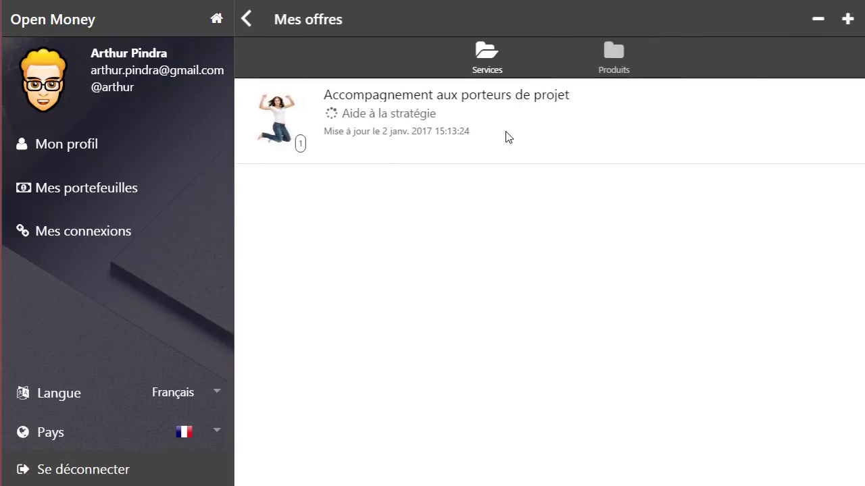
left_click_drag(741, 136, 679, 136)
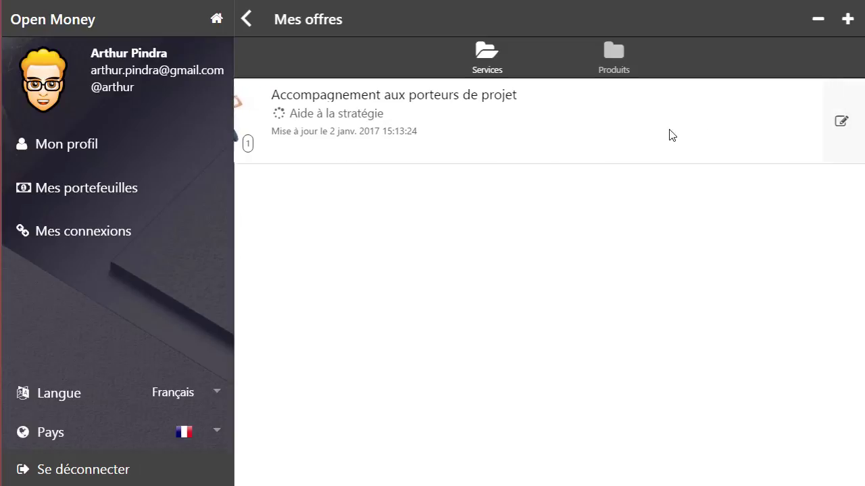
left_click(836, 130)
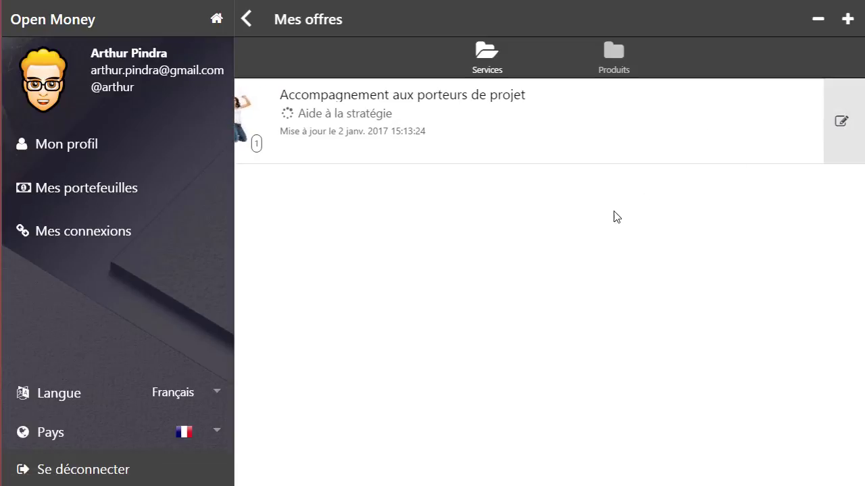
Step: Restrict who can see the offer to the groups Montreuil Entraide and Start-up ESS instead of everyone
scroll(594, 249, "down", 2)
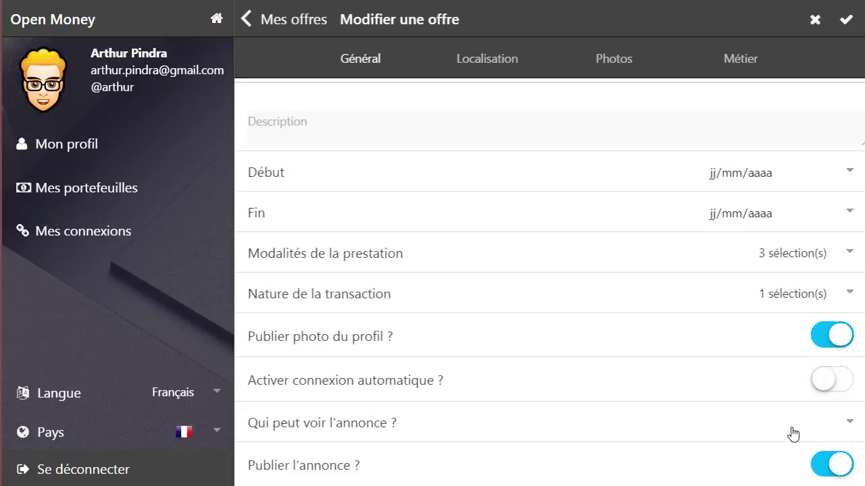
left_click(830, 427)
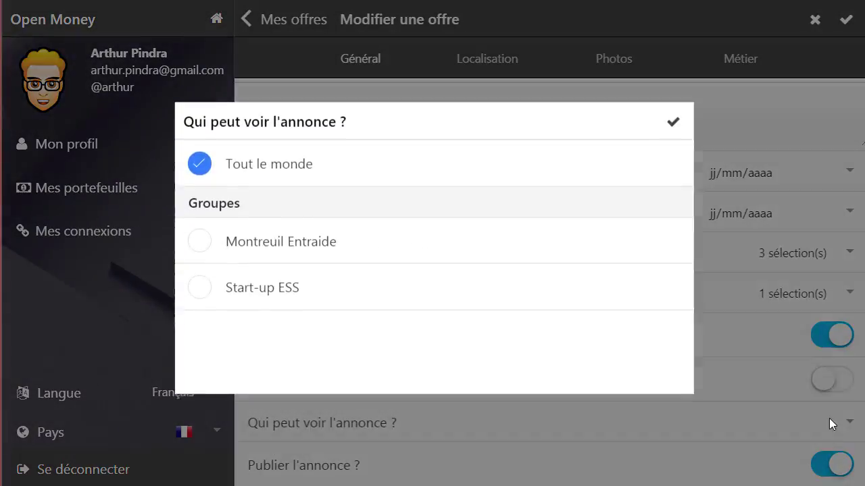
left_click(201, 240)
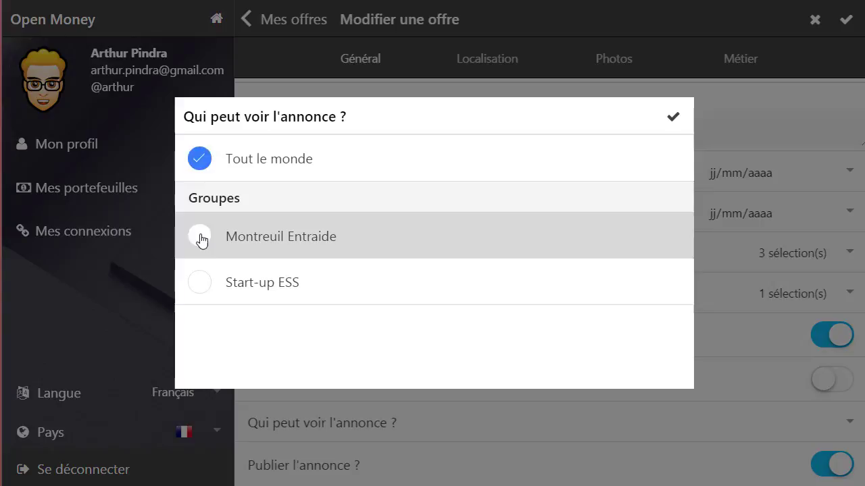
left_click(201, 288)
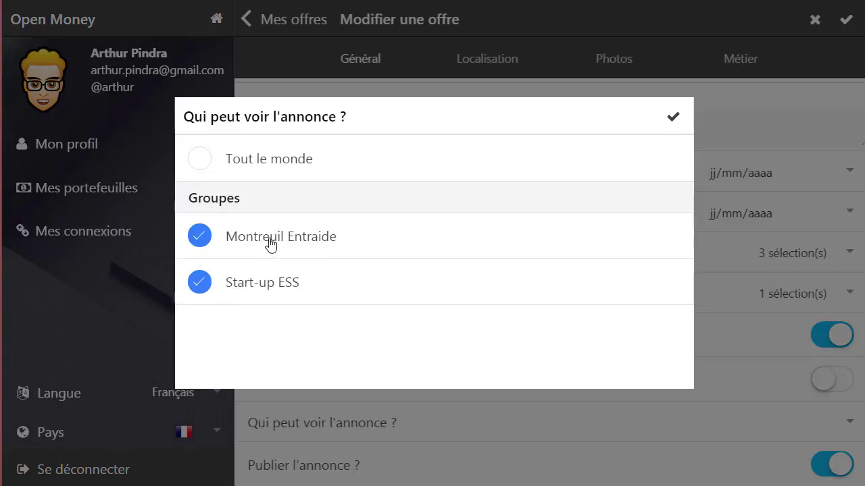
left_click(672, 119)
Step: Assign the Start-up ESS group category Stratégie to the offer and save the modified offer
scroll(763, 469, "down", 1)
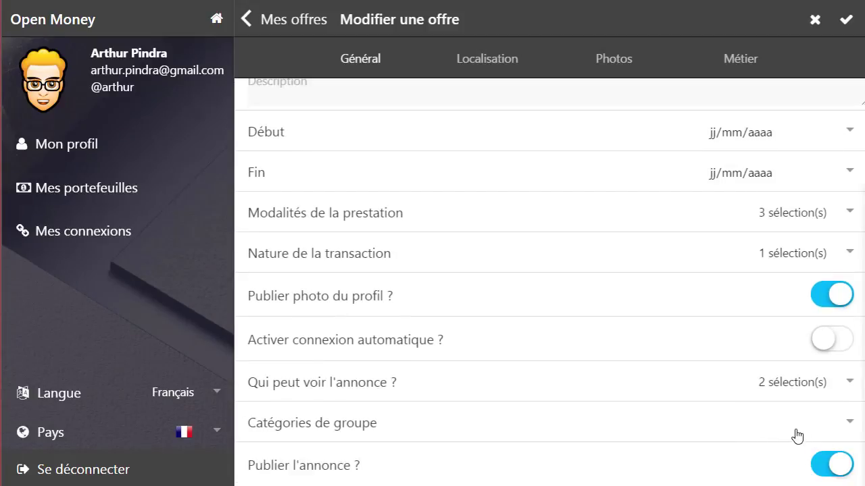
left_click(821, 425)
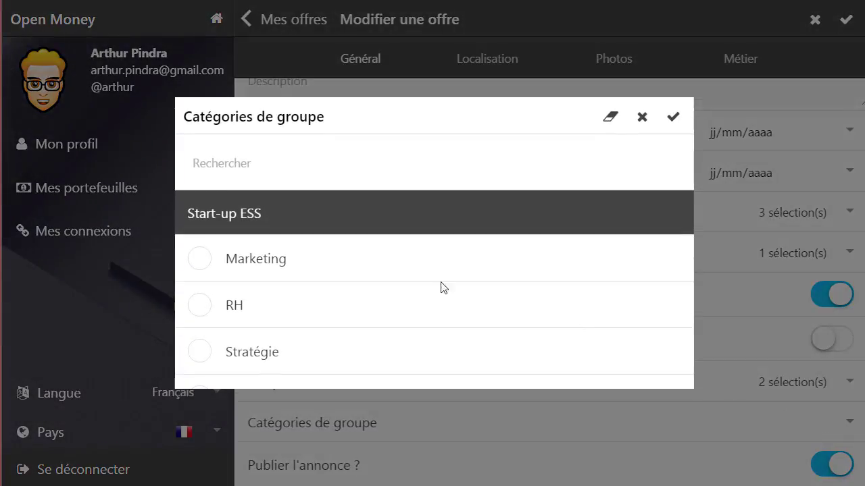
left_click(200, 354)
scroll(330, 351, "down", 1)
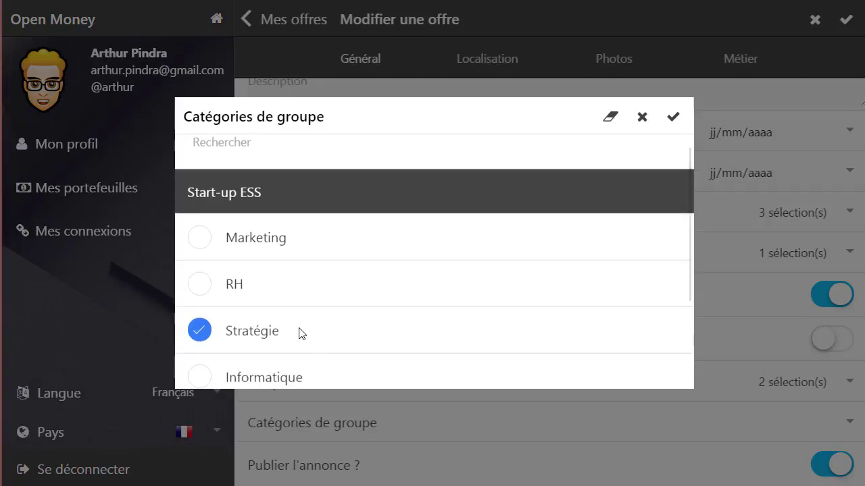
scroll(414, 321, "up", 1)
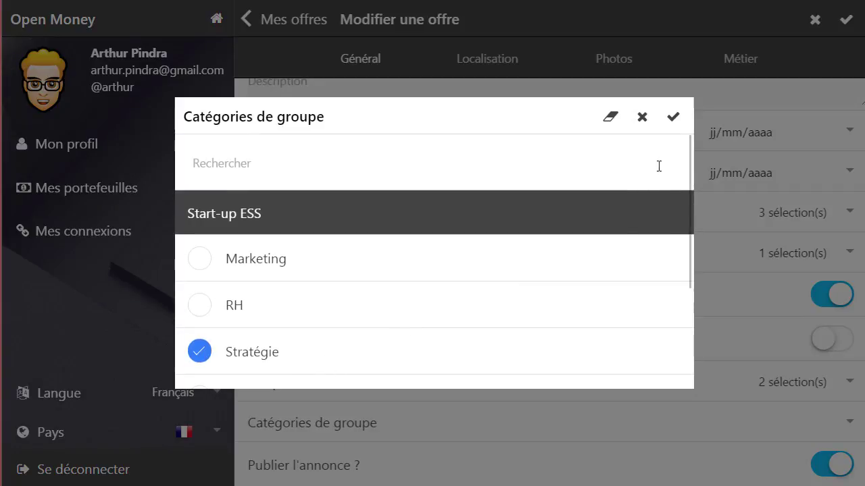
left_click(673, 117)
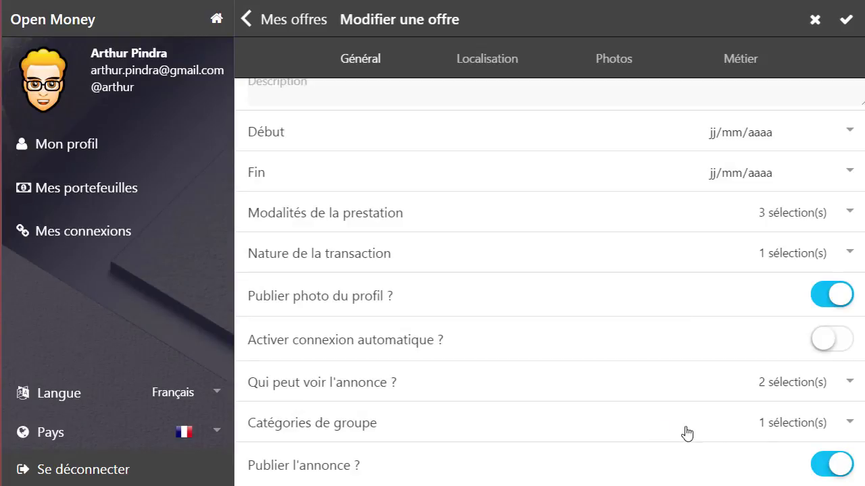
scroll(637, 382, "up", 3)
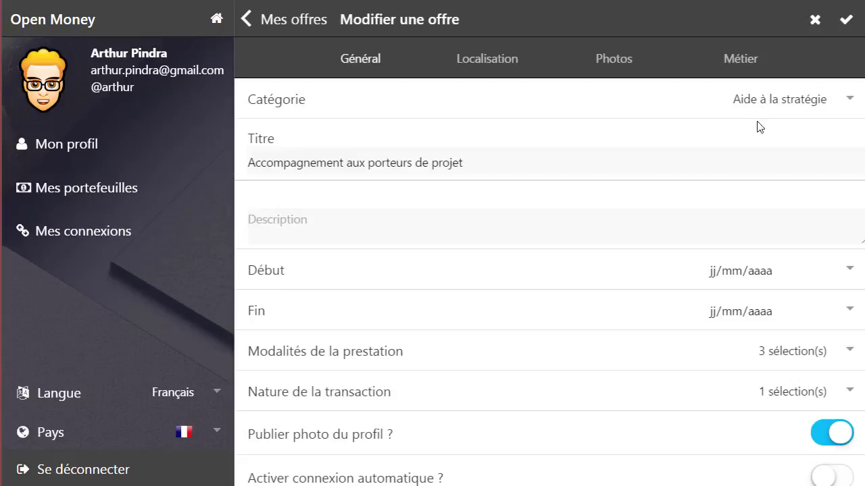
scroll(717, 262, "down", 2)
scroll(713, 277, "up", 3)
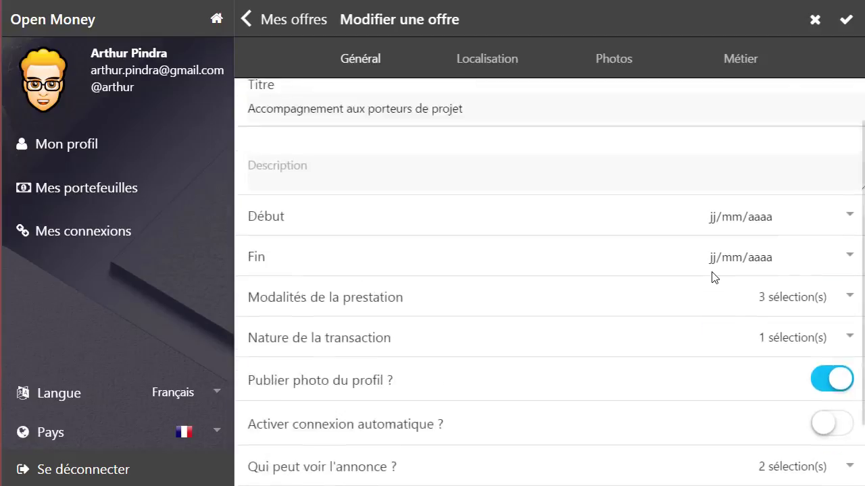
left_click(845, 24)
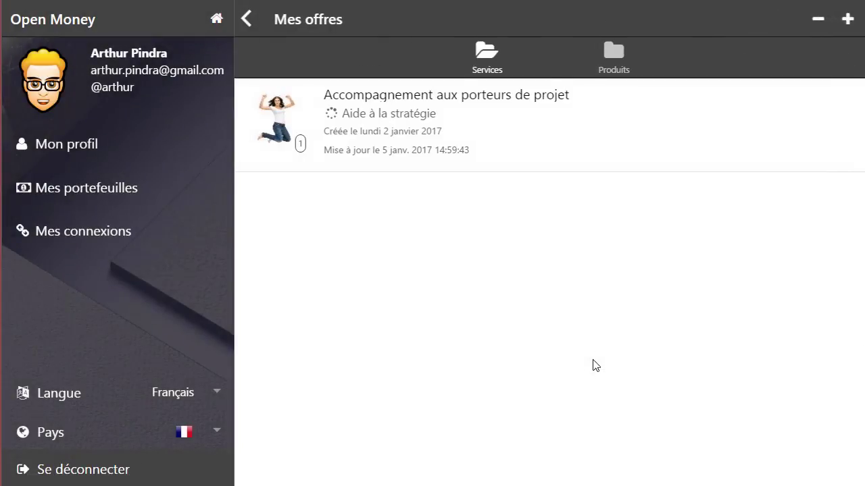
Step: Open the offer "Accompagnement aux porteurs de projet" and review its group category, skills, location and assigned groups
left_click(375, 112)
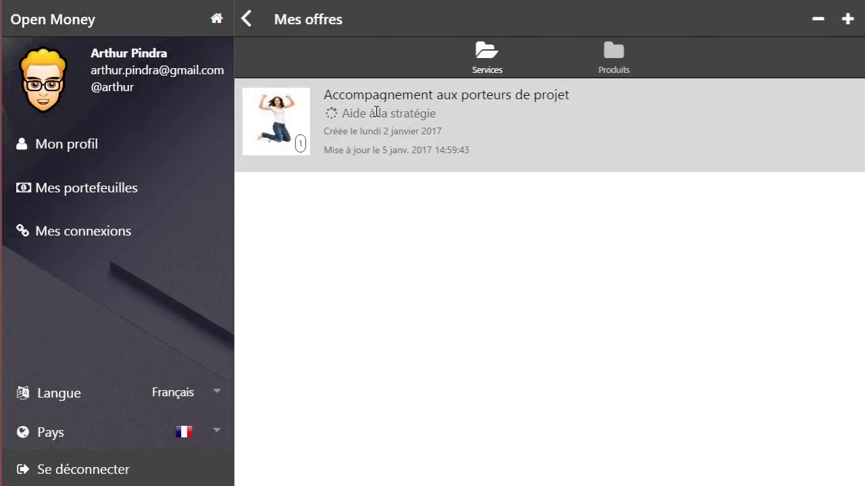
scroll(627, 284, "down", 2)
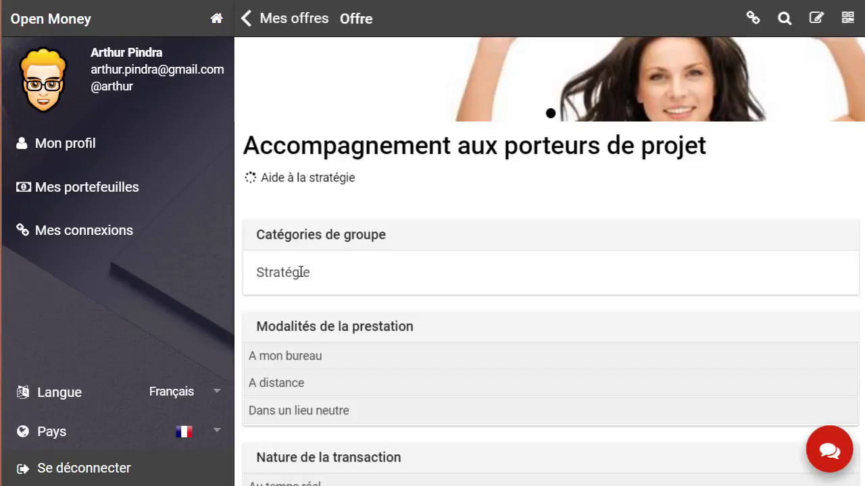
scroll(474, 292, "down", 8)
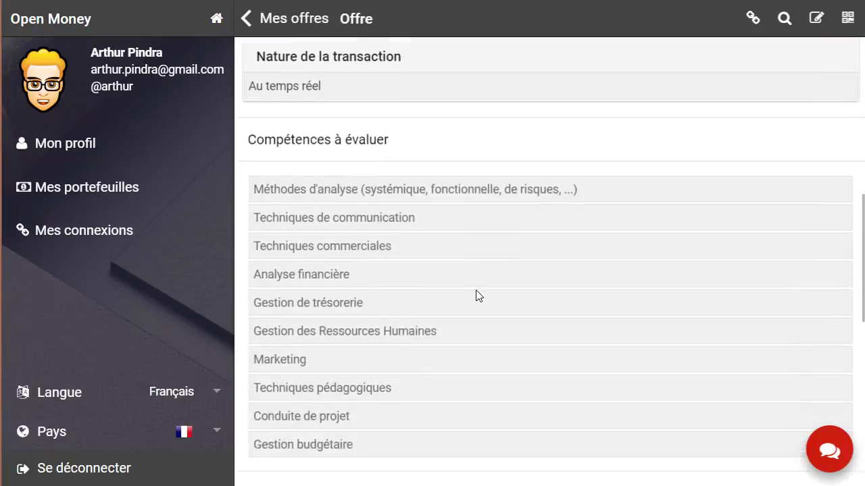
scroll(472, 291, "down", 2)
scroll(467, 332, "down", 2)
scroll(433, 461, "down", 3)
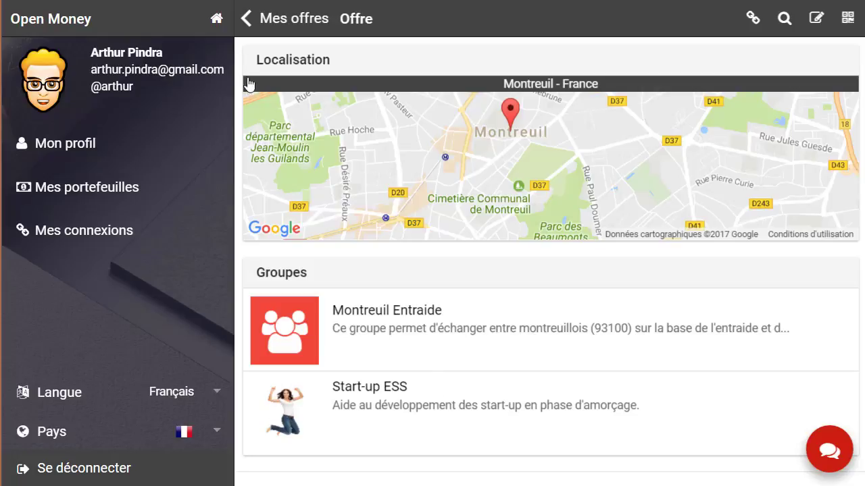
Step: Search the service offers restricted to the groups Montreuil Entraide and Start-up ESS
left_click(217, 19)
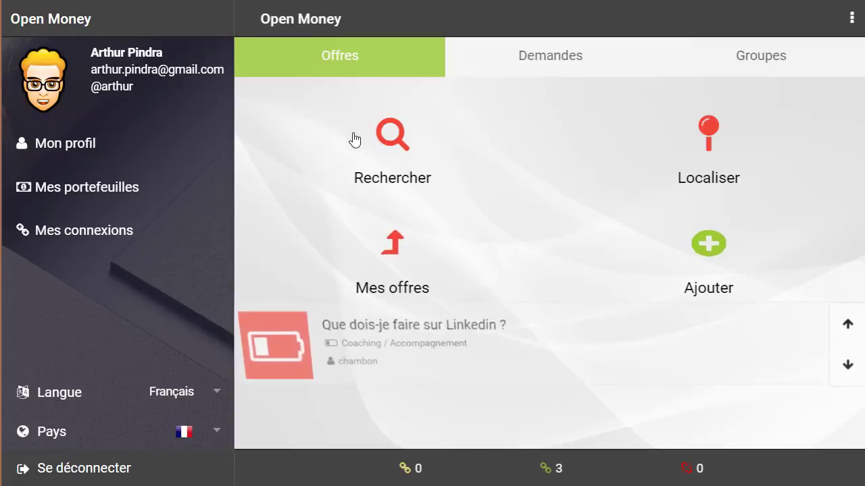
left_click(394, 140)
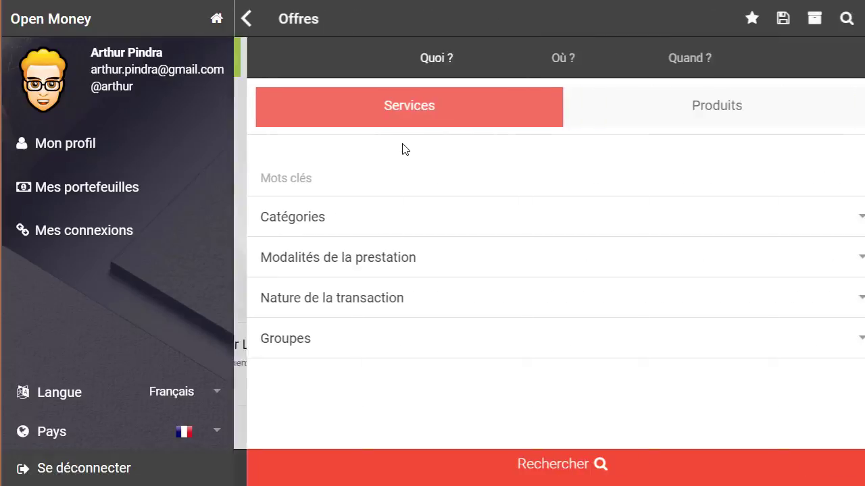
left_click(792, 344)
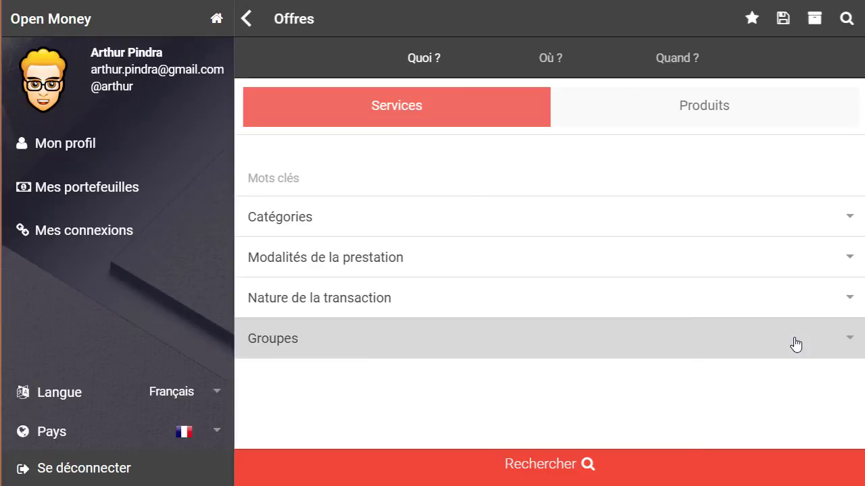
left_click(200, 241)
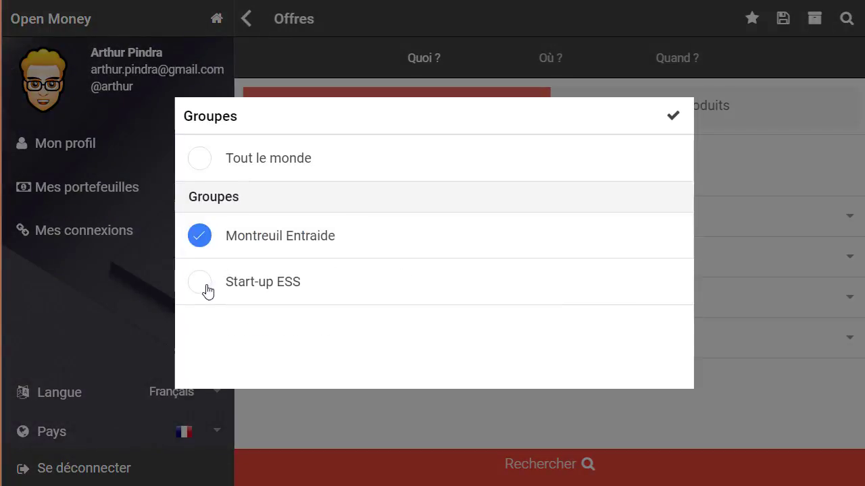
left_click(202, 287)
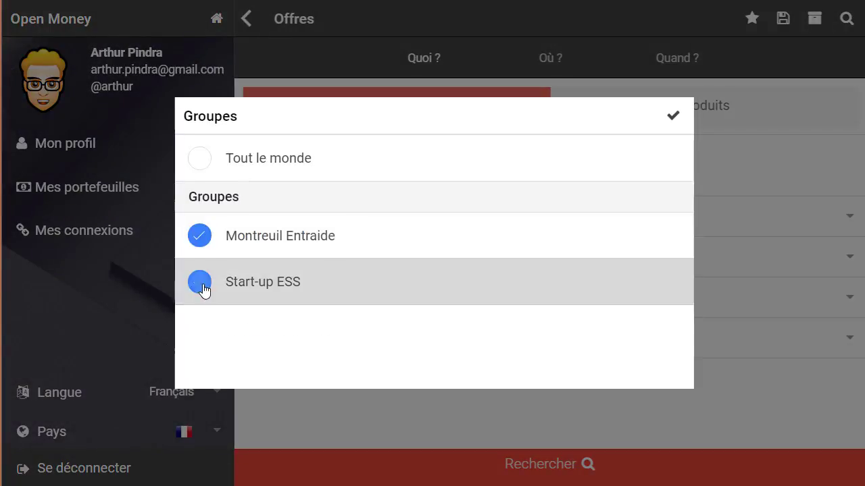
left_click(673, 119)
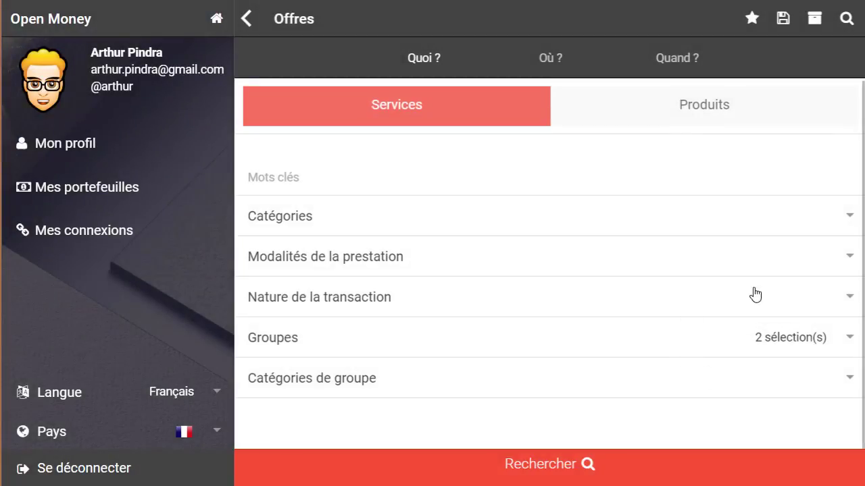
left_click(845, 20)
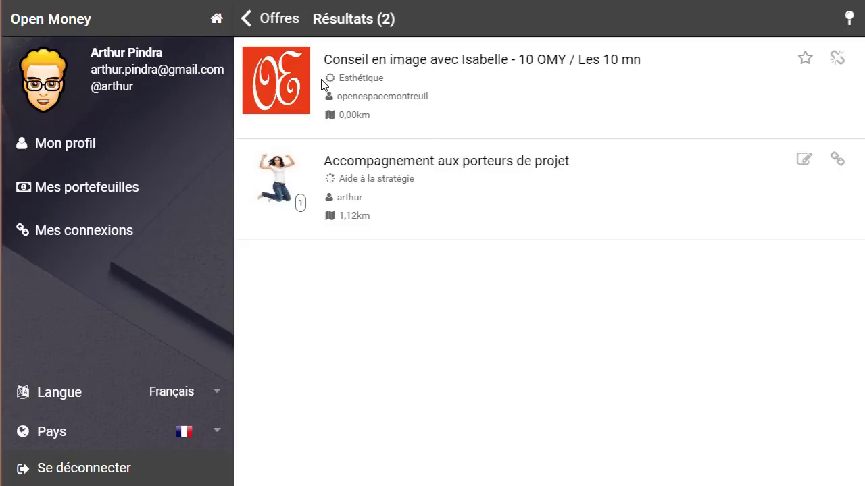
Step: Rerun the offer search filtered by the Start-up ESS group category Stratégie, then return to the search criteria
left_click(247, 18)
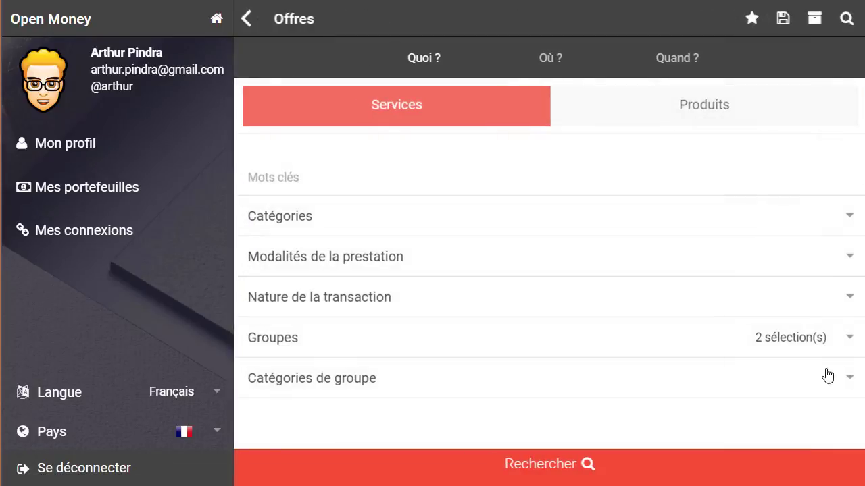
left_click(804, 382)
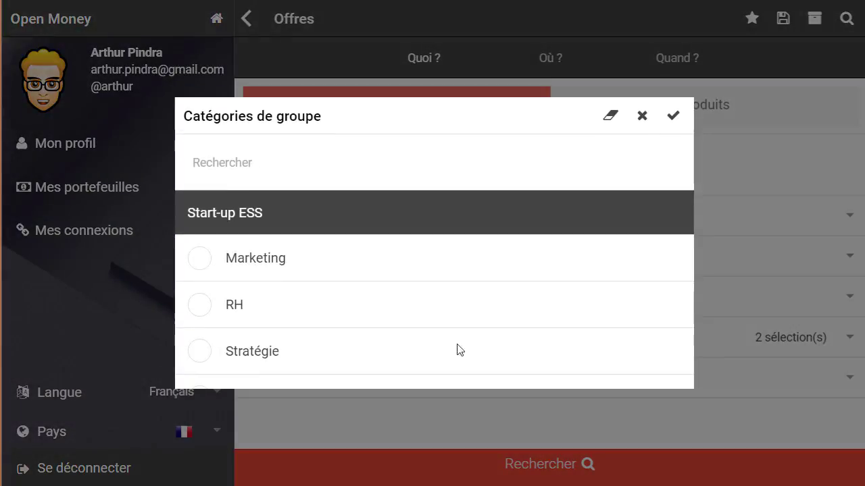
scroll(301, 341, "down", 1)
scroll(301, 341, "down", 1)
left_click(201, 291)
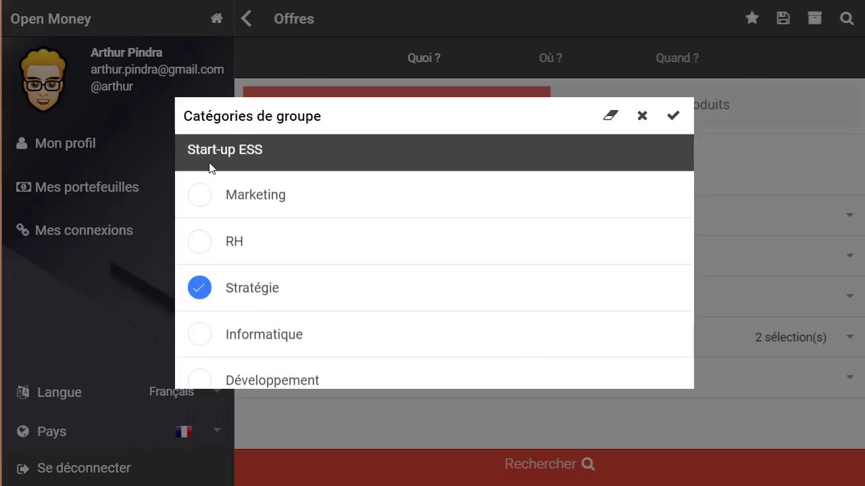
left_click(676, 121)
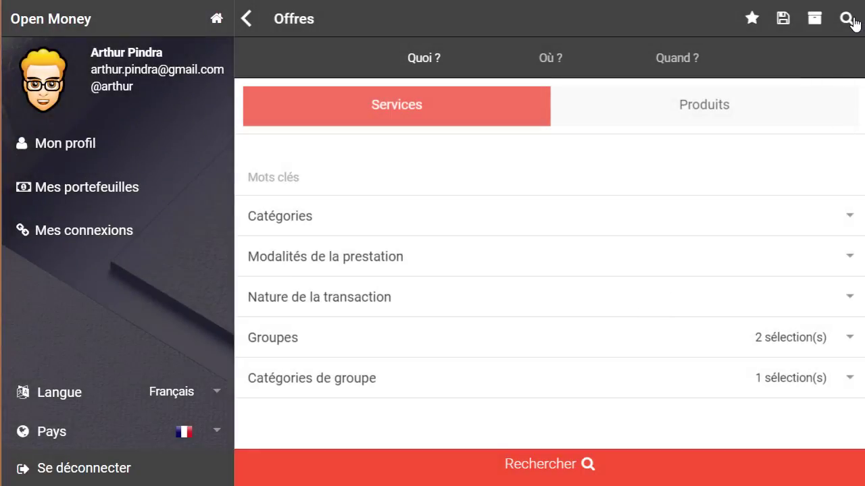
left_click(846, 19)
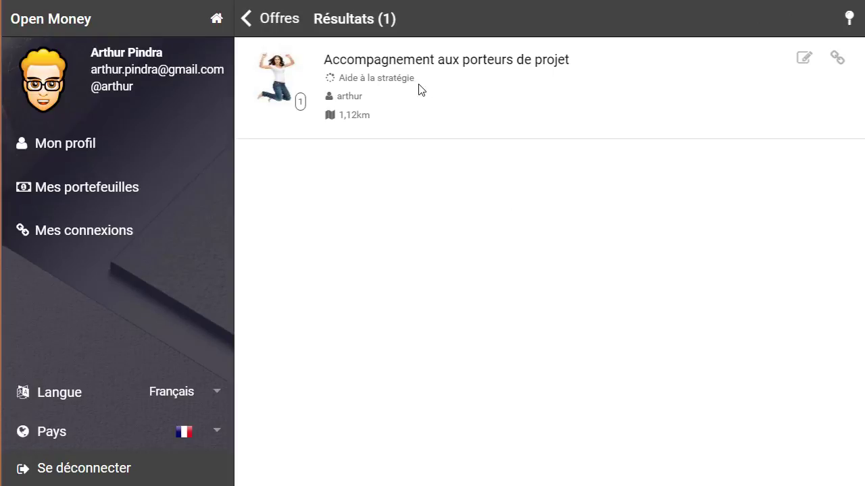
left_click(251, 30)
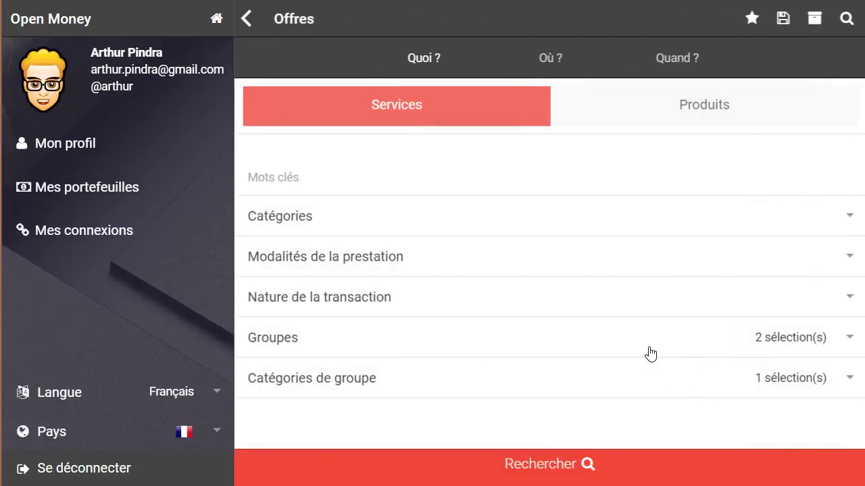
scroll(662, 345, "up", 1)
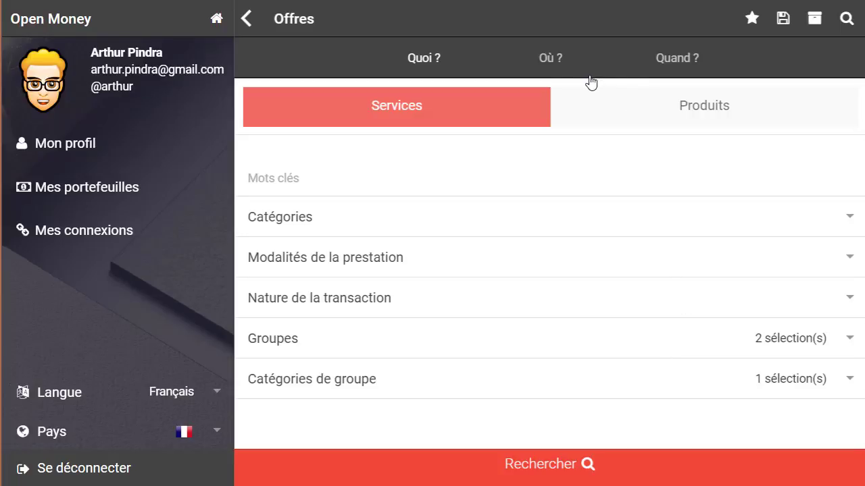